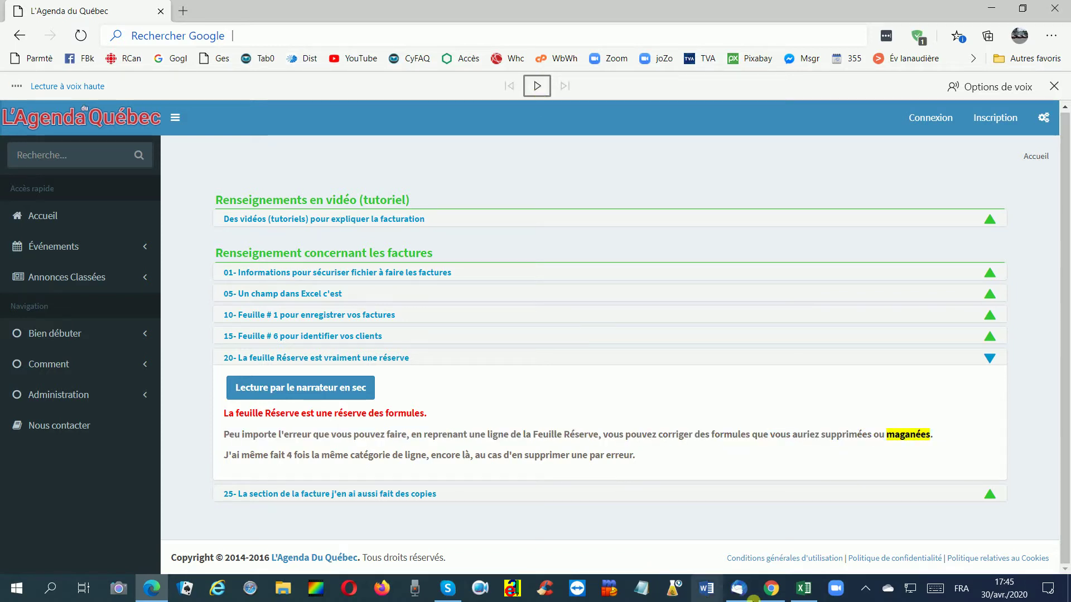
Switch to the Excel invoice workbook, clear the range selection on Feuil6 by selecting cell E13, and show the Réserve sheet.
click(803, 588)
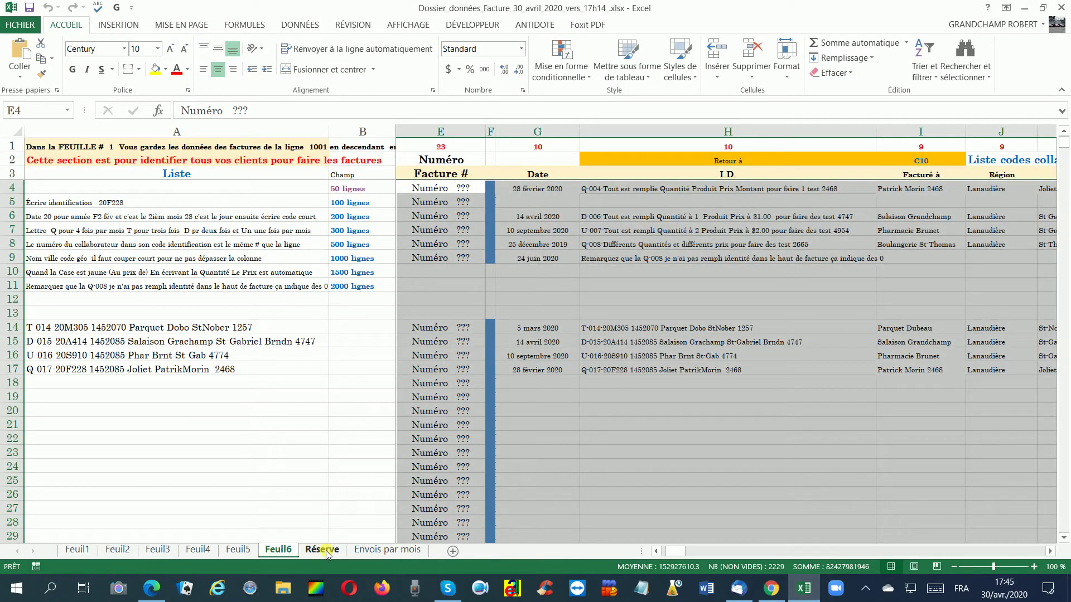
click(433, 312)
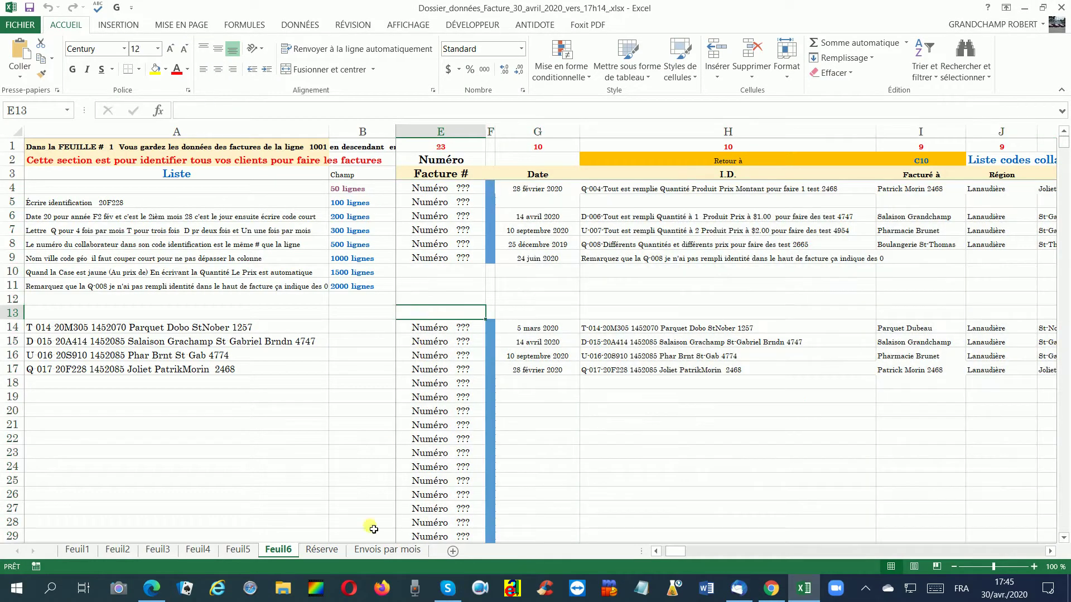
click(321, 550)
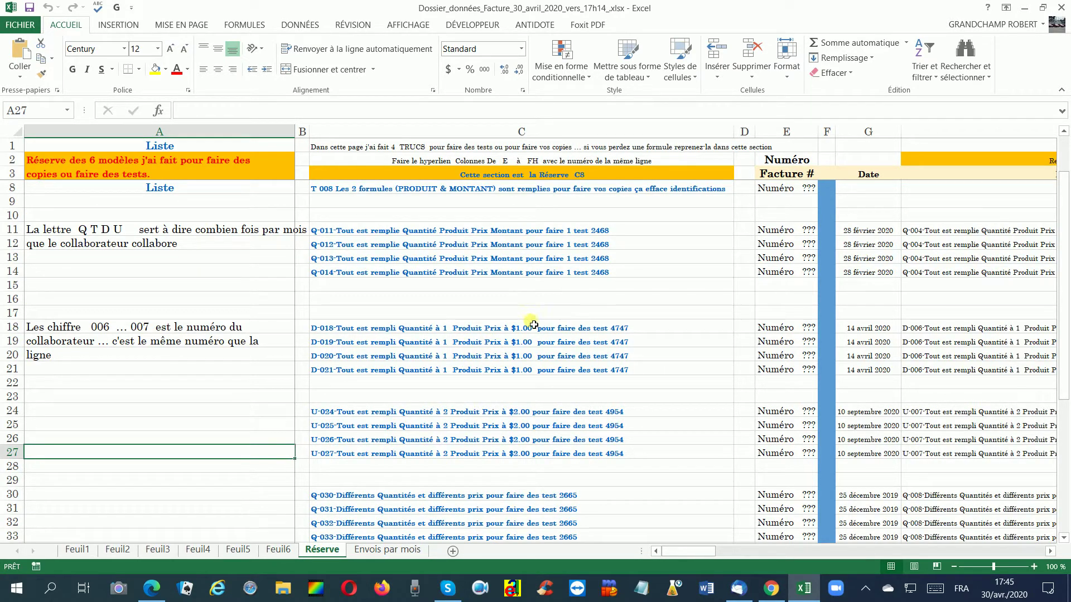
On Feuil1, follow the Monter link to the section at row 4 and examine the line-copying instructions in rows 22 to 33.
click(77, 550)
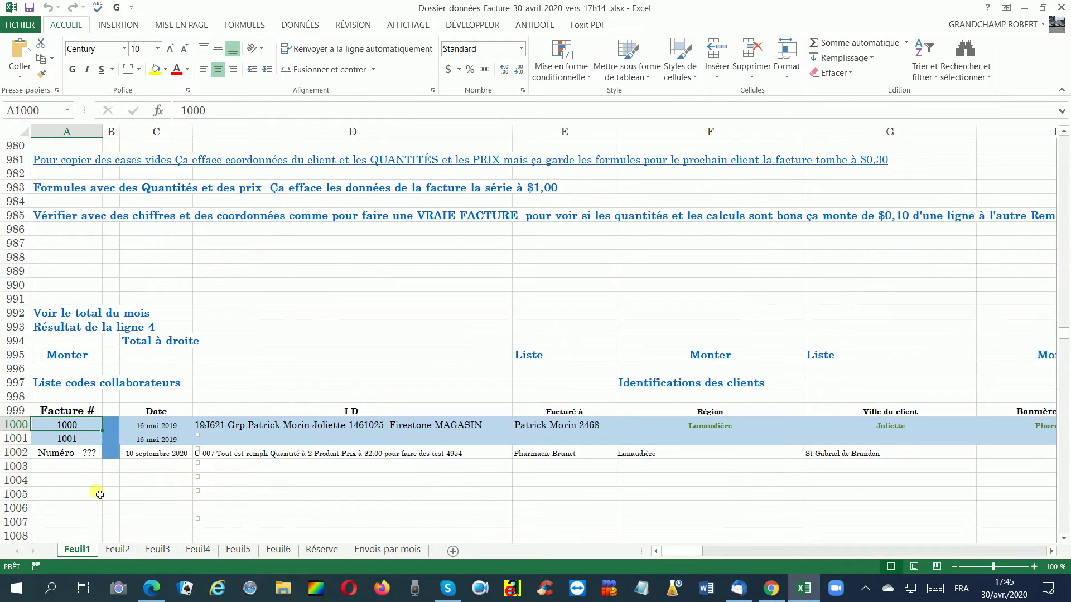
scroll(106, 365, up, 2)
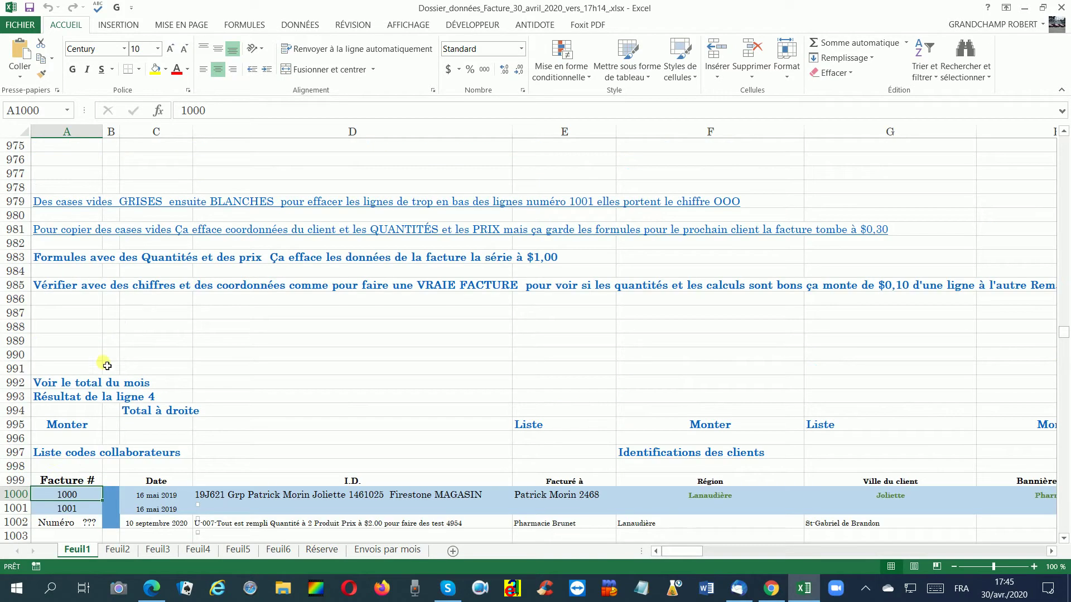
click(56, 429)
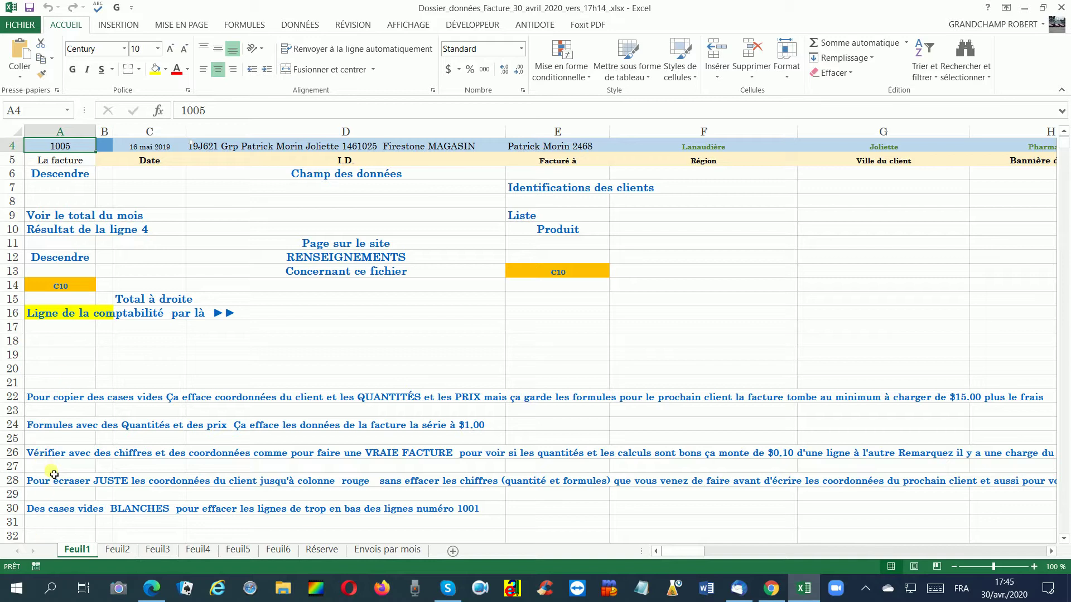
scroll(55, 368, down, 2)
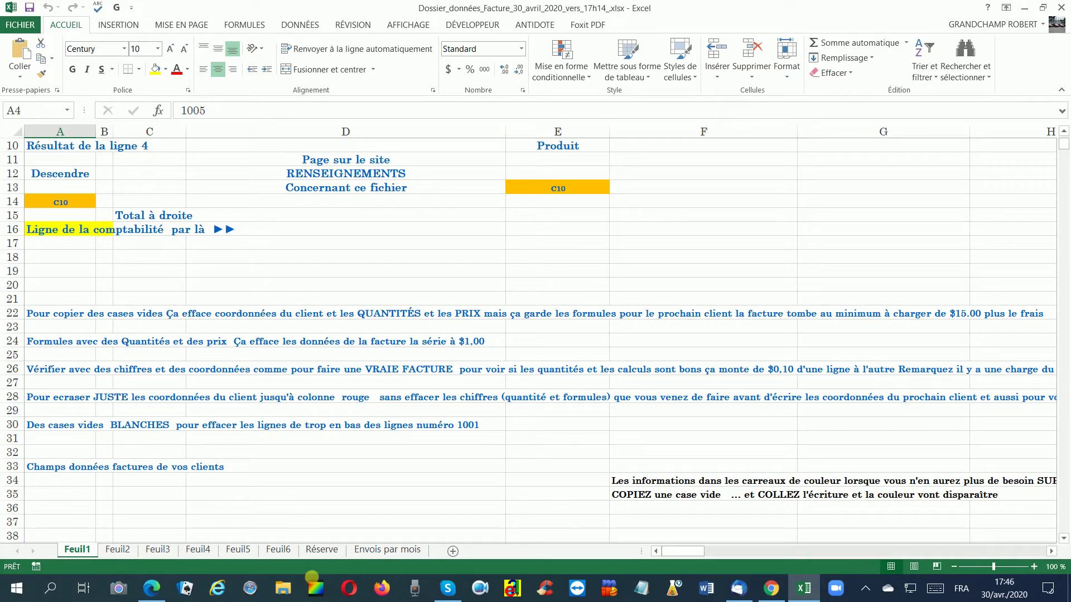
Return to the Réserve sheet and examine the groups of four model lines in column C through row 47.
click(329, 553)
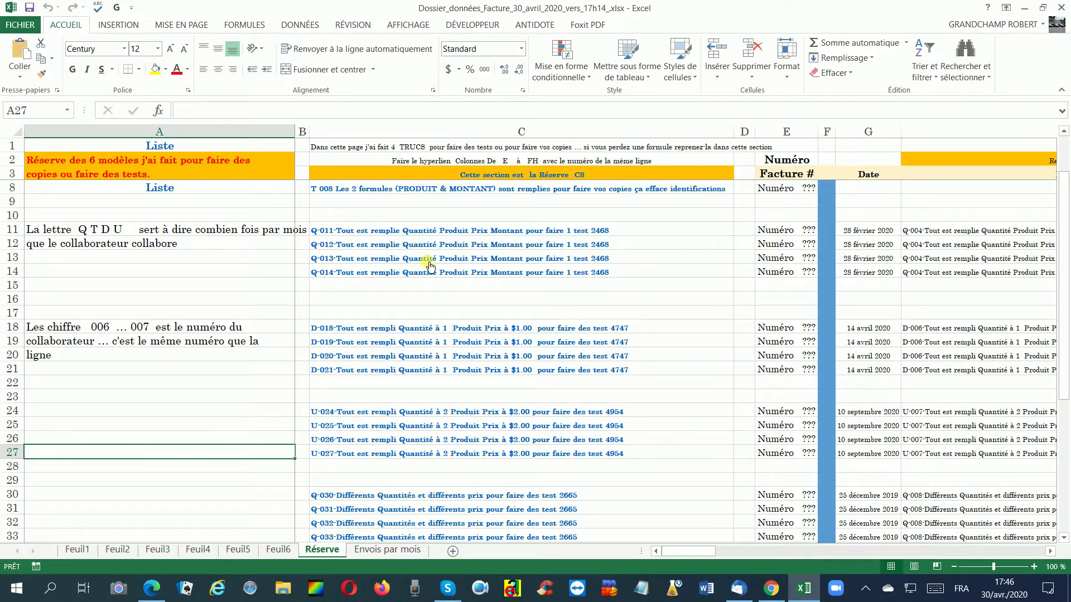
scroll(427, 290, down, 3)
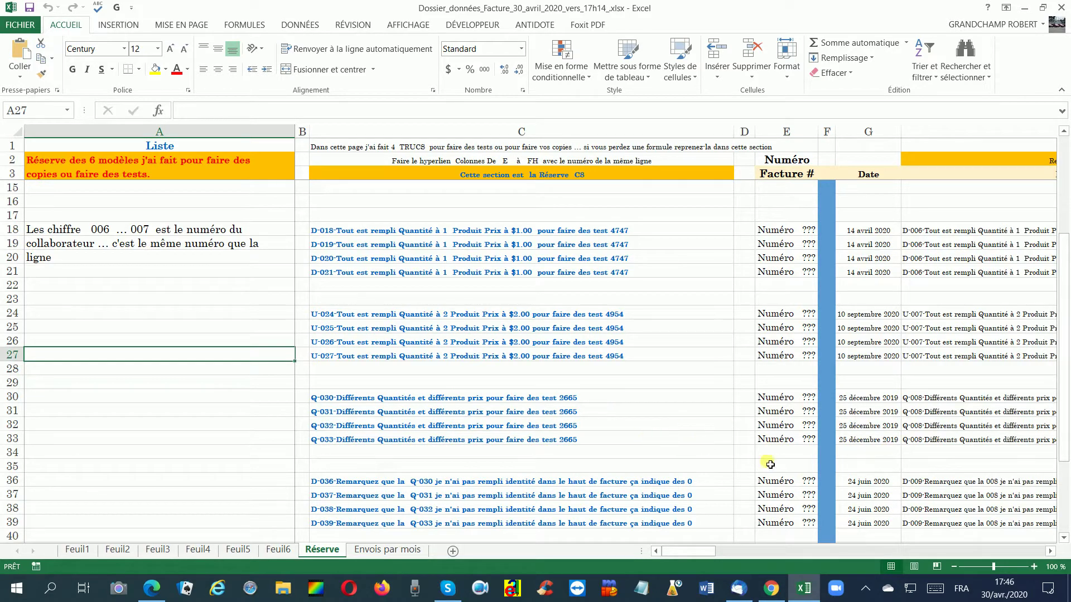
scroll(770, 464, down, 5)
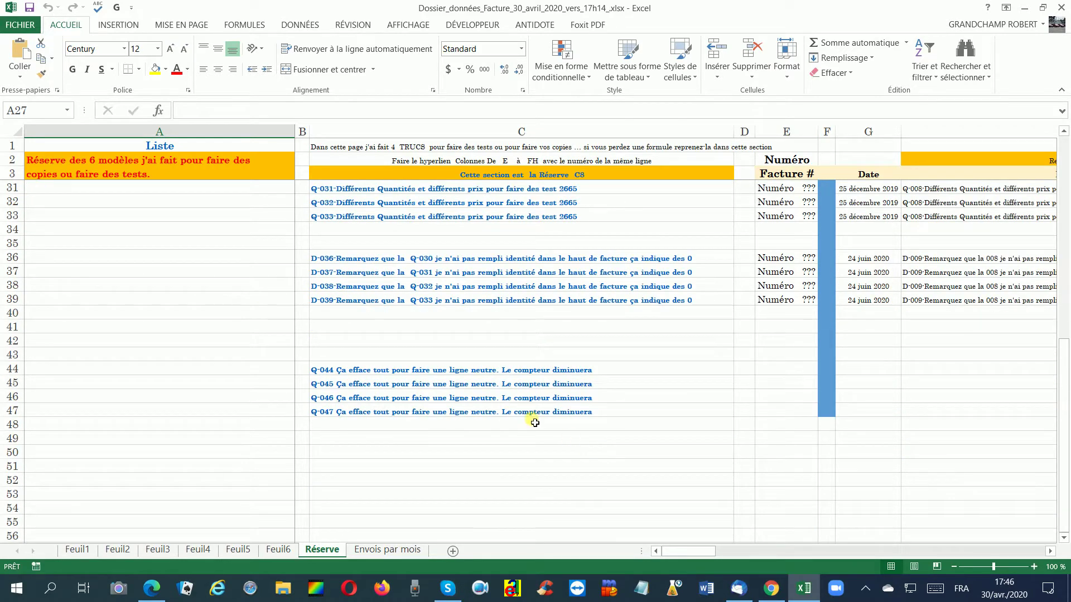
scroll(533, 421, up, 2)
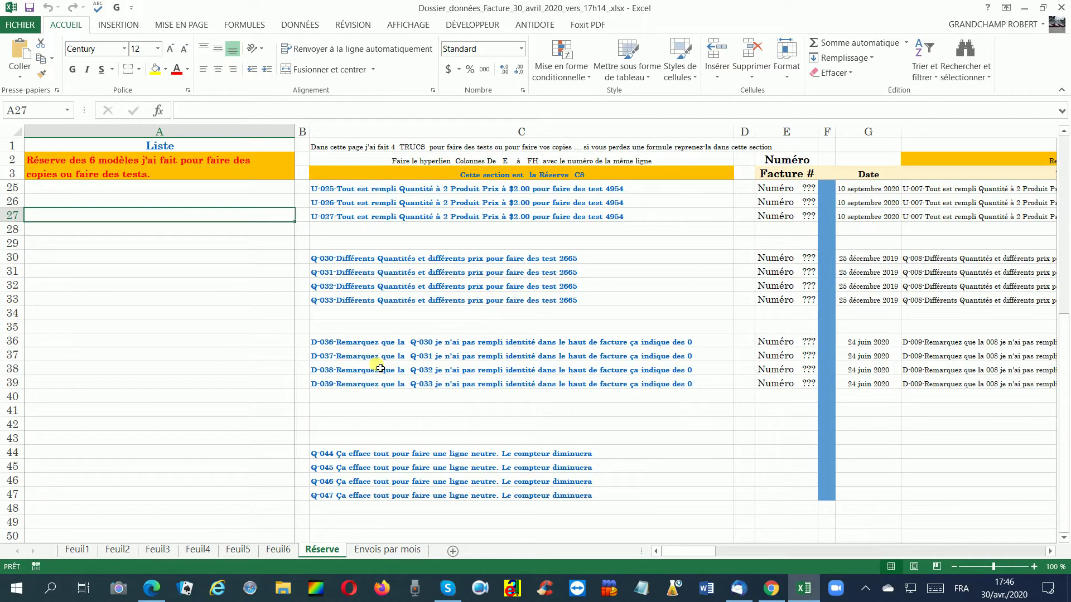
scroll(379, 367, up, 3)
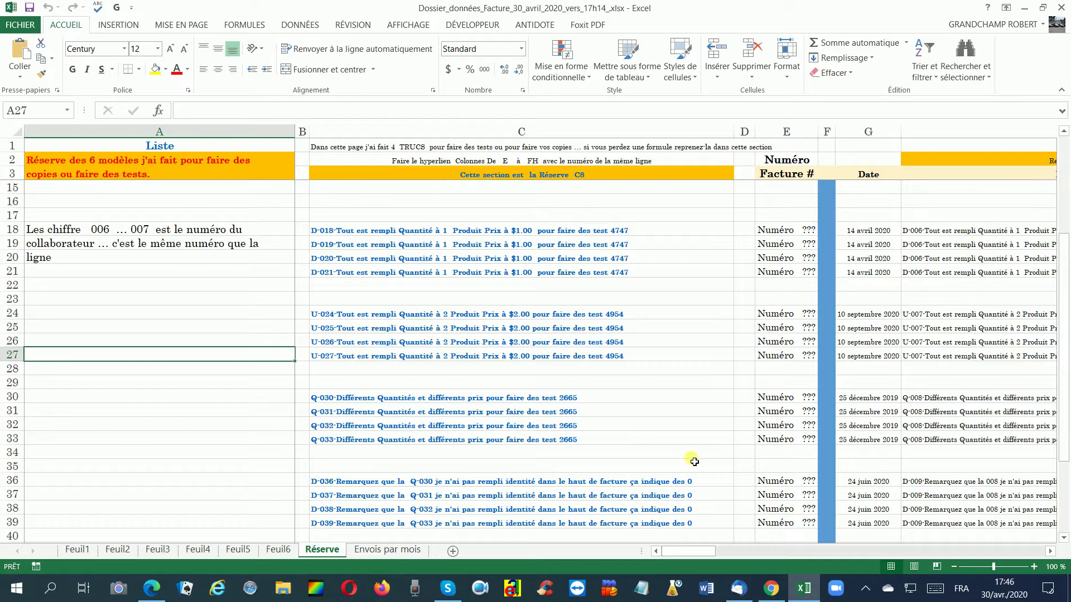
Examine the Réserve model line in row 32 across its client, quantity, product, price and amount columns through column EY.
click(866, 424)
key(Right)
key(Right)
key(Right)
key(Right)
key(Right)
key(Right)
key(Right)
key(Right)
key(Right)
key(Right)
key(Right)
key(Right)
key(Right)
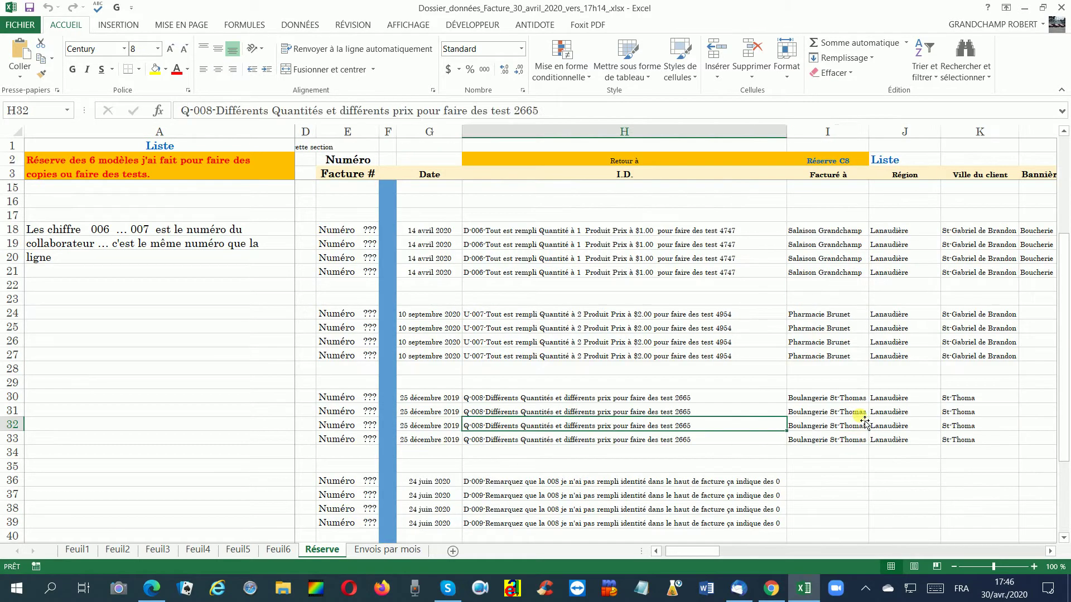
key(Right)
key(Right)
key(Right)
key(Right)
key(Right)
key(Right)
key(Right)
key(Right)
key(Right)
key(Right)
key(Right)
key(Right)
key(Right)
key(Right)
key(Right)
key(Right)
key(Right)
key(Right)
key(Right)
key(Right)
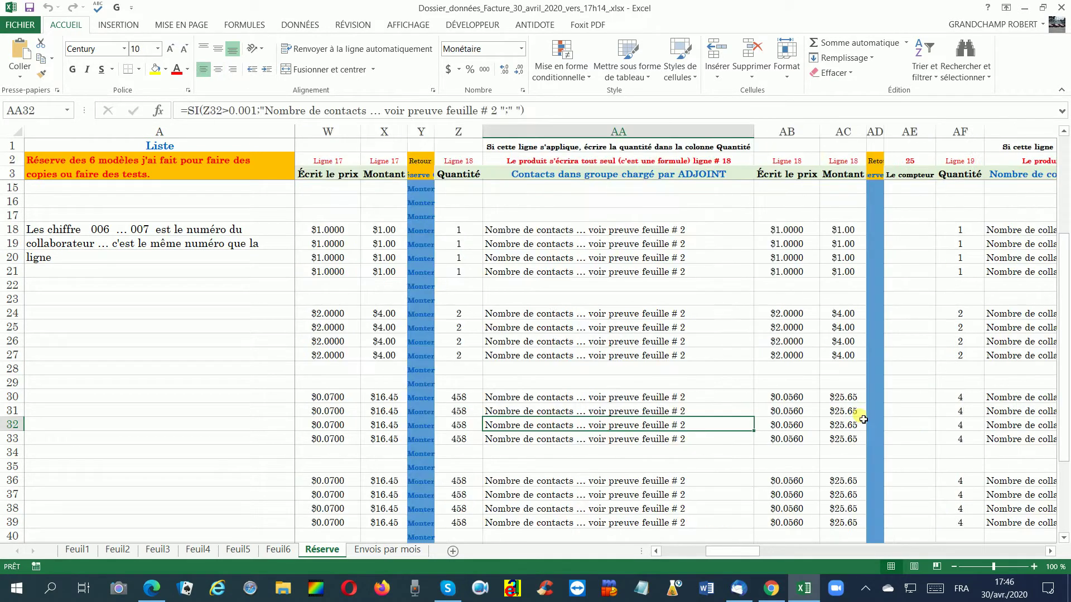
key(Right)
key(Right)
key(Right)
key(Right)
key(Right)
key(Right)
key(Right)
key(Right)
key(Right)
key(Right)
key(Right)
key(Right)
key(Right)
key(Right)
key(Right)
key(Right)
key(Right)
key(Right)
key(Right)
key(Right)
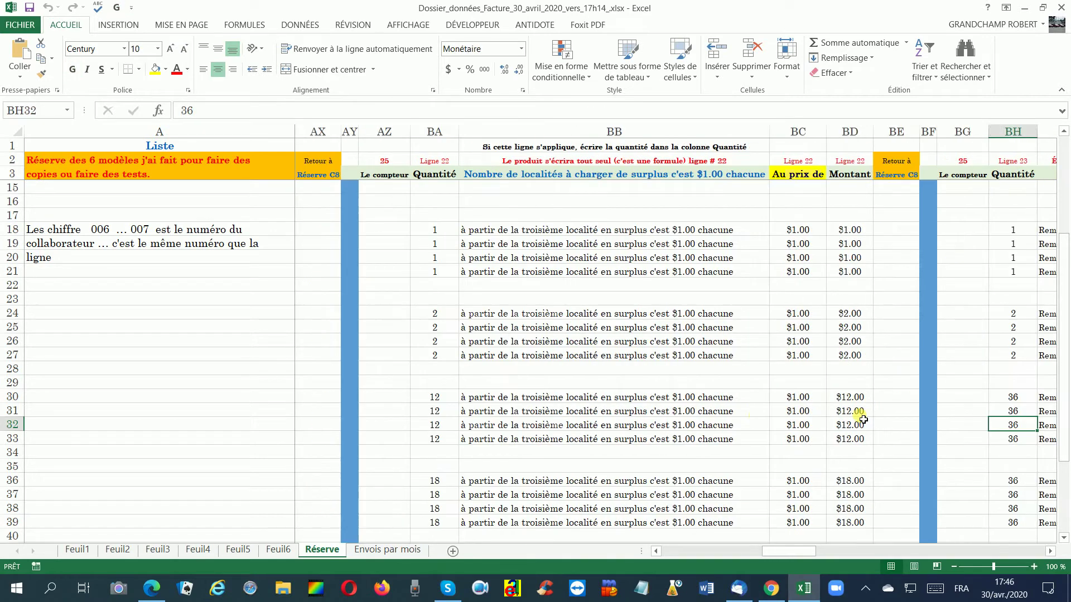
key(Right)
key(Right)
key(Right)
key(Right)
key(Right)
key(Right)
key(Right)
key(Right)
key(Right)
key(Right)
key(Right)
key(Right)
key(Right)
key(Right)
key(Right)
key(Right)
key(Right)
key(Right)
key(Right)
key(Right)
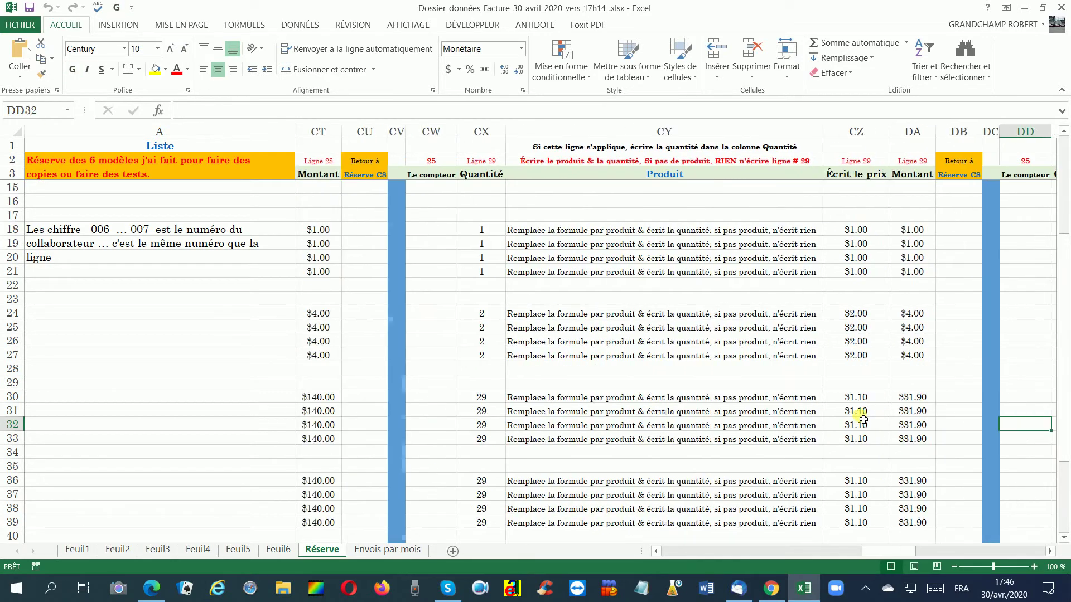
key(Right)
key(Right)
key(Right)
key(Right)
key(Right)
key(Right)
key(Right)
key(Right)
key(Right)
key(Right)
key(Right)
key(Right)
key(Right)
key(Right)
key(Right)
key(Right)
key(Right)
key(Right)
key(Right)
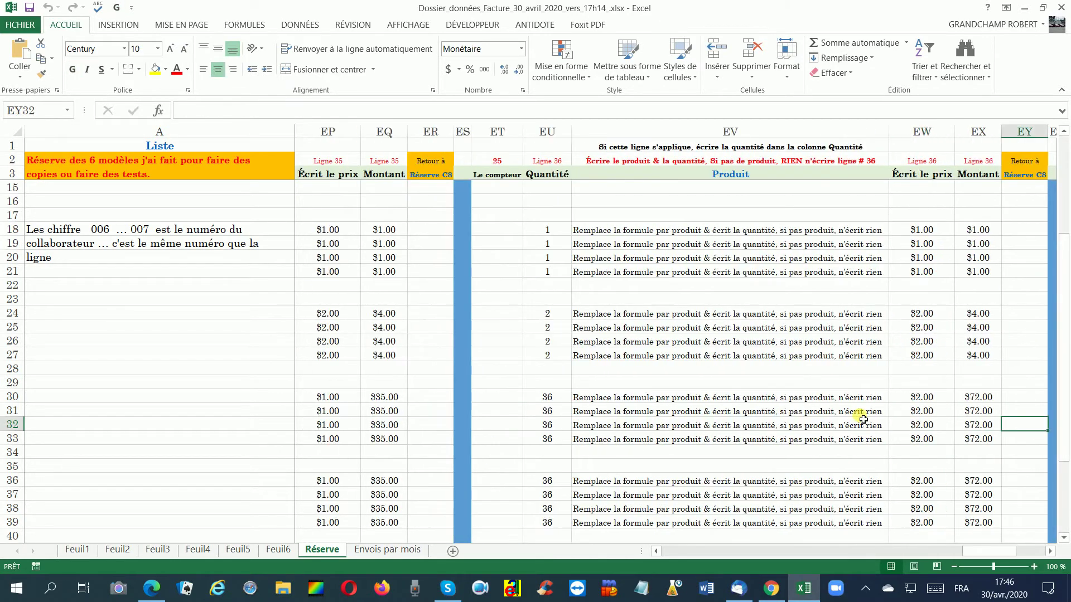
Examine the Réserve model line in row 32 back through its amount, price, product and quantity columns to column A.
key(Left)
key(Left)
key(Left)
key(Left)
key(Left)
key(Left)
key(Left)
key(Left)
key(Left)
key(Left)
key(Left)
key(Left)
key(Left)
key(Left)
key(Left)
key(Left)
key(Left)
key(Left)
key(Left)
key(Left)
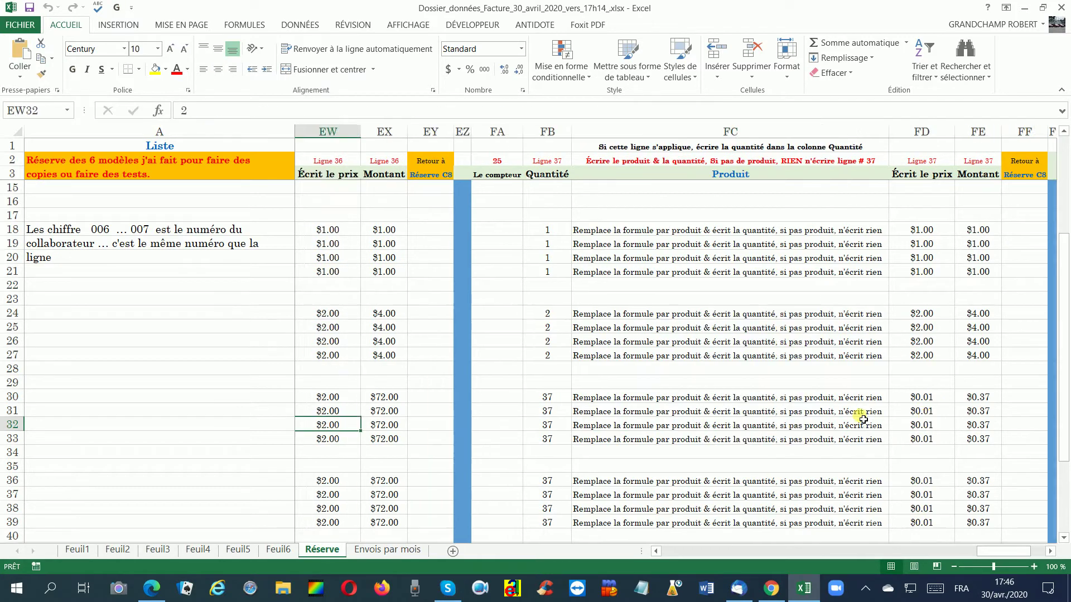
key(Left)
key(Left)
key(Left)
key(Left)
key(Left)
key(Left)
key(Left)
key(Left)
key(Left)
key(Left)
key(Left)
key(Left)
key(Left)
key(Left)
key(Left)
key(Left)
key(Left)
key(Left)
key(Left)
key(Left)
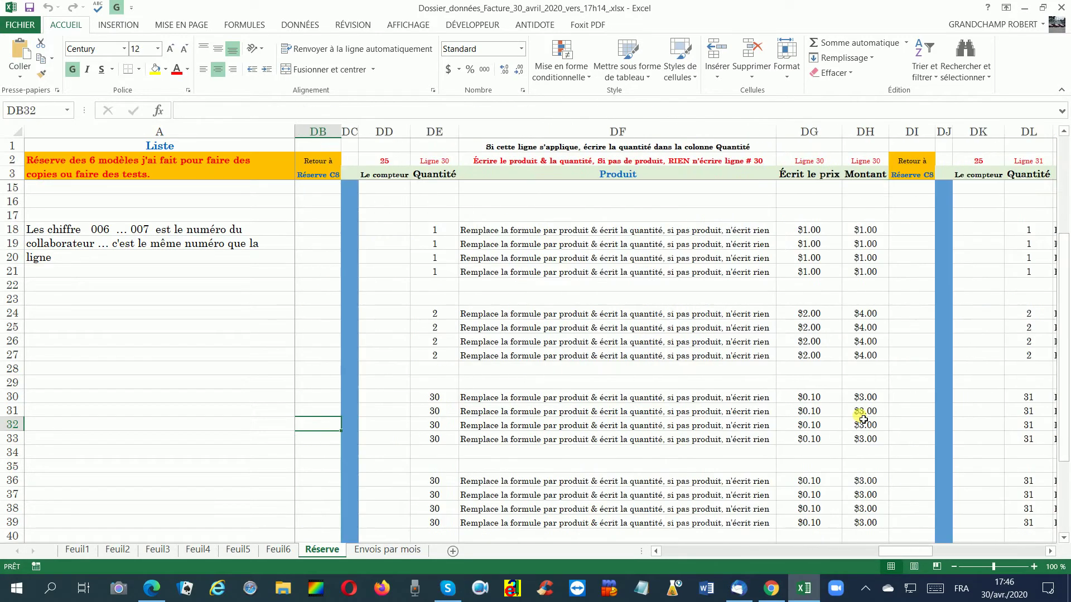
key(Left)
key(Left)
key(Left)
key(Left)
key(Left)
key(Left)
key(Left)
key(Left)
key(Left)
key(Left)
key(Left)
key(Left)
key(Left)
key(Left)
key(Left)
key(Left)
key(Left)
key(Left)
key(Left)
key(Left)
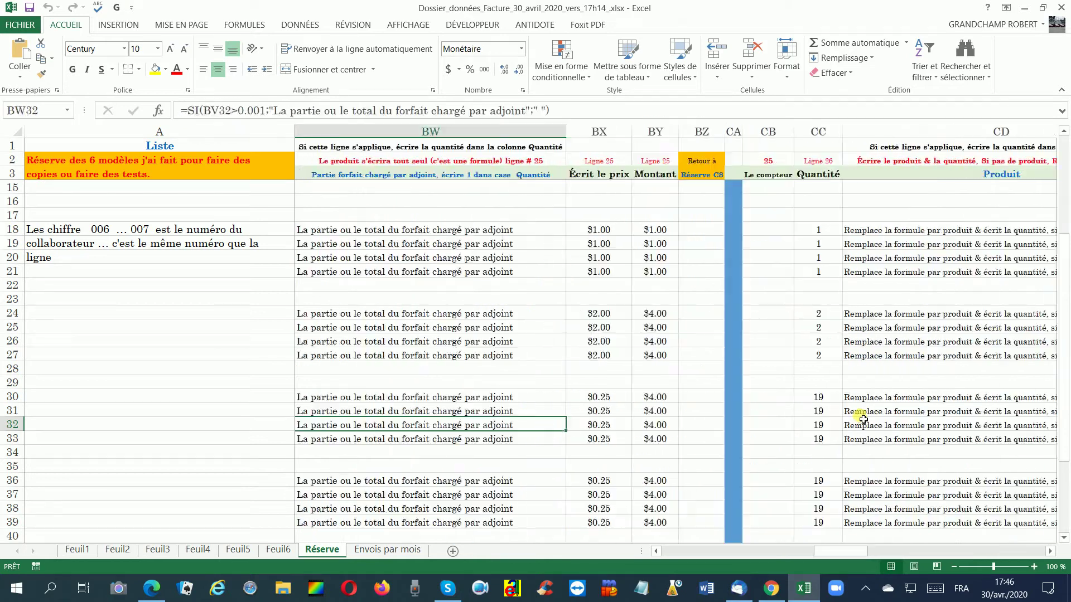
key(Left)
key(Left)
key(Left)
key(Left)
key(Left)
key(Left)
key(Left)
key(Left)
key(Left)
key(Left)
key(Left)
key(Left)
key(Left)
key(Left)
key(Left)
key(Left)
key(Left)
key(Left)
key(Left)
key(Left)
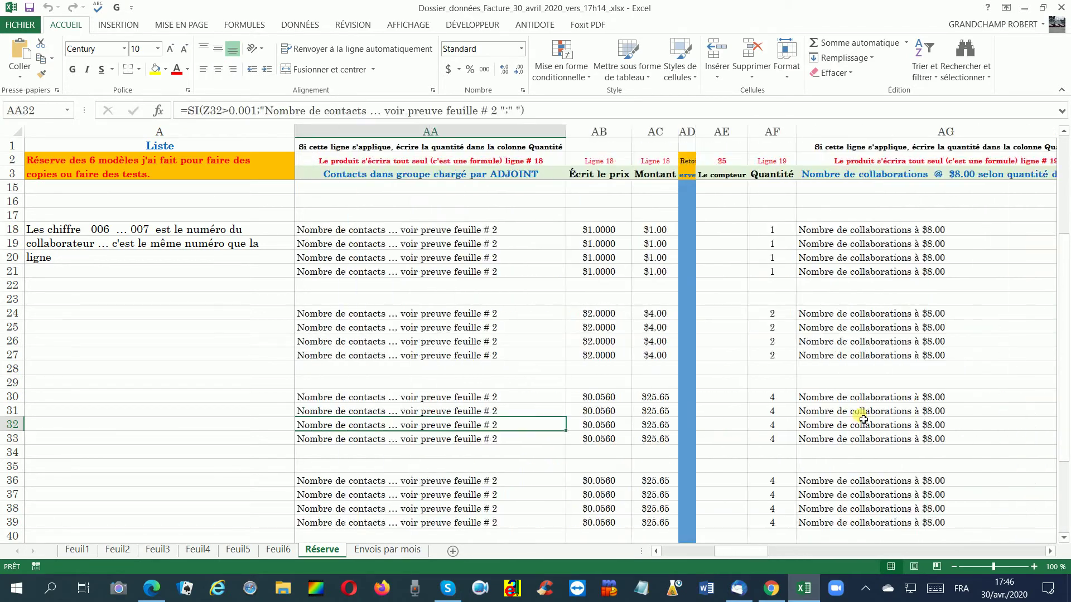
key(Left)
key(Left)
key(Left)
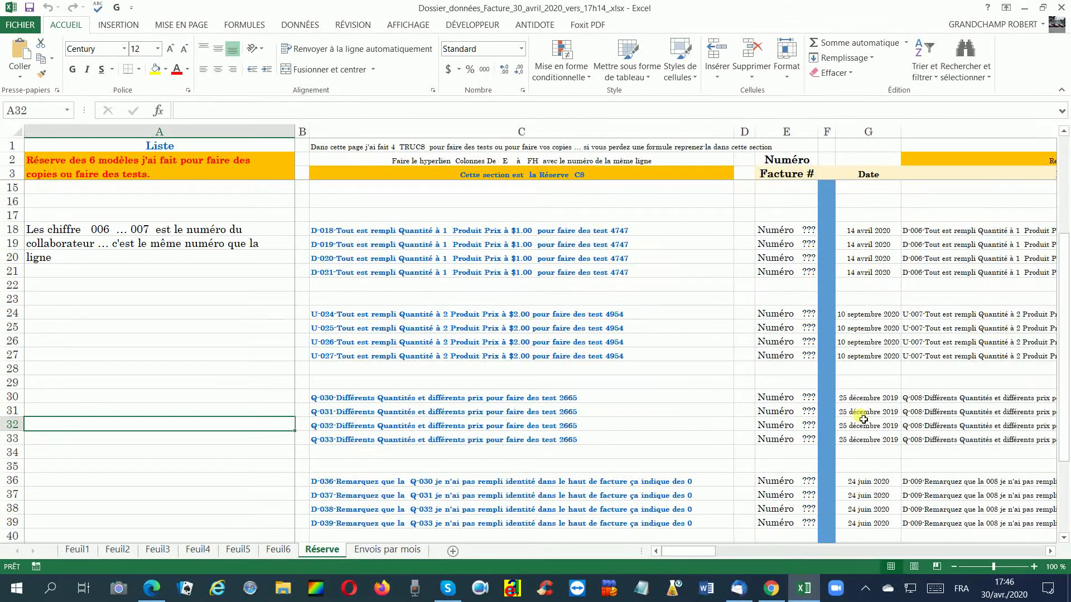
Follow the Q-031 link in column C to select the row 31 model line starting at column E.
click(388, 417)
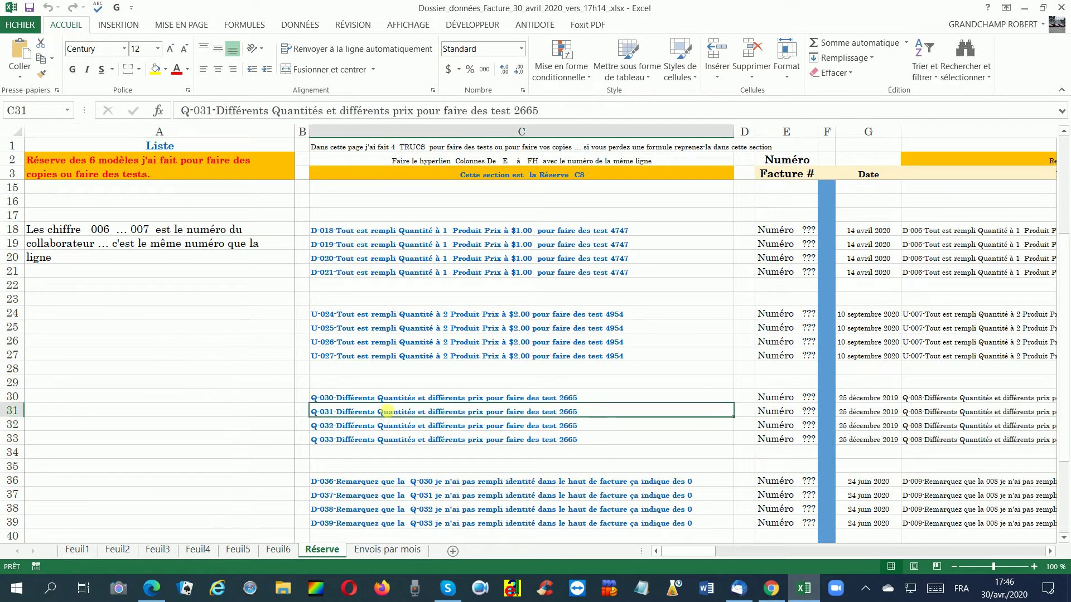
key(shift+space)
key(Tab)
key(Tab)
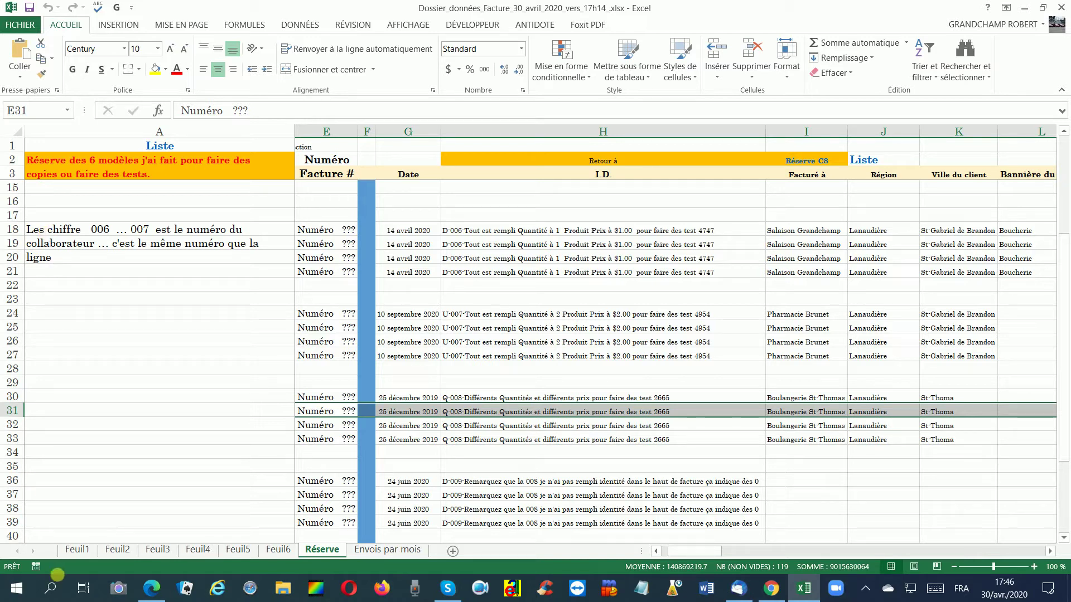
Check the Réserve article in the Edge browser, return to the Excel workbook, and view the line-copying instructions on Feuil1.
click(149, 589)
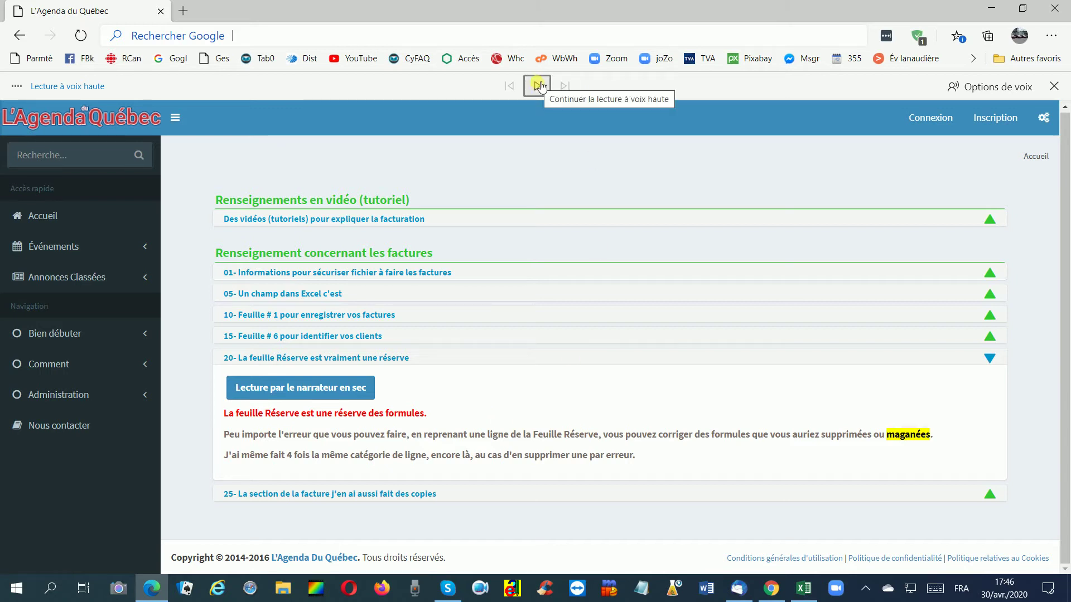
click(805, 590)
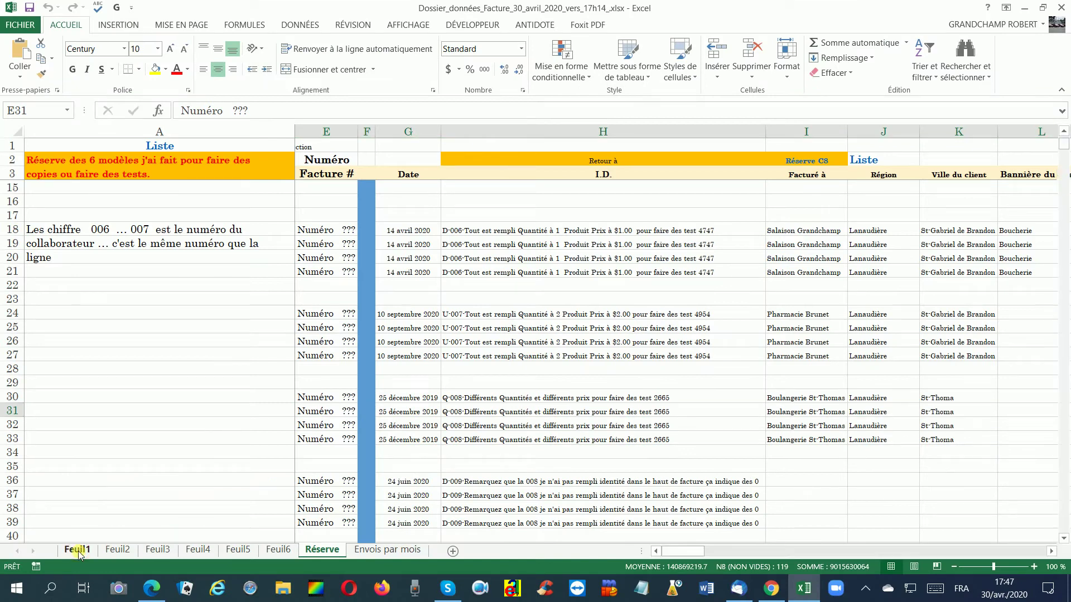
click(78, 550)
scroll(154, 387, down, 2)
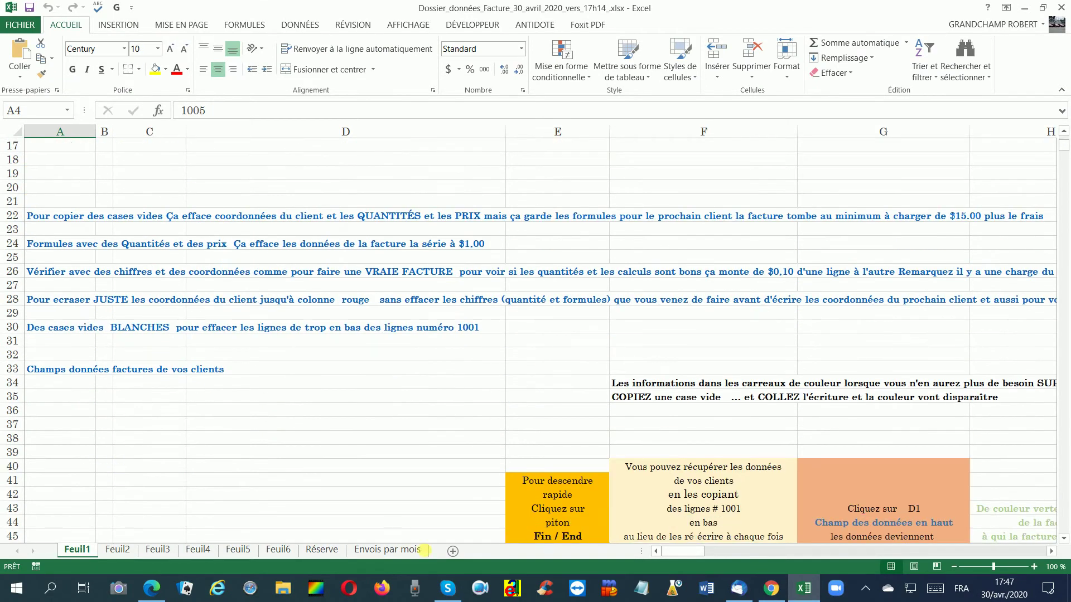
scroll(383, 415, down, 1)
scroll(245, 276, up, 6)
scroll(251, 305, up, 1)
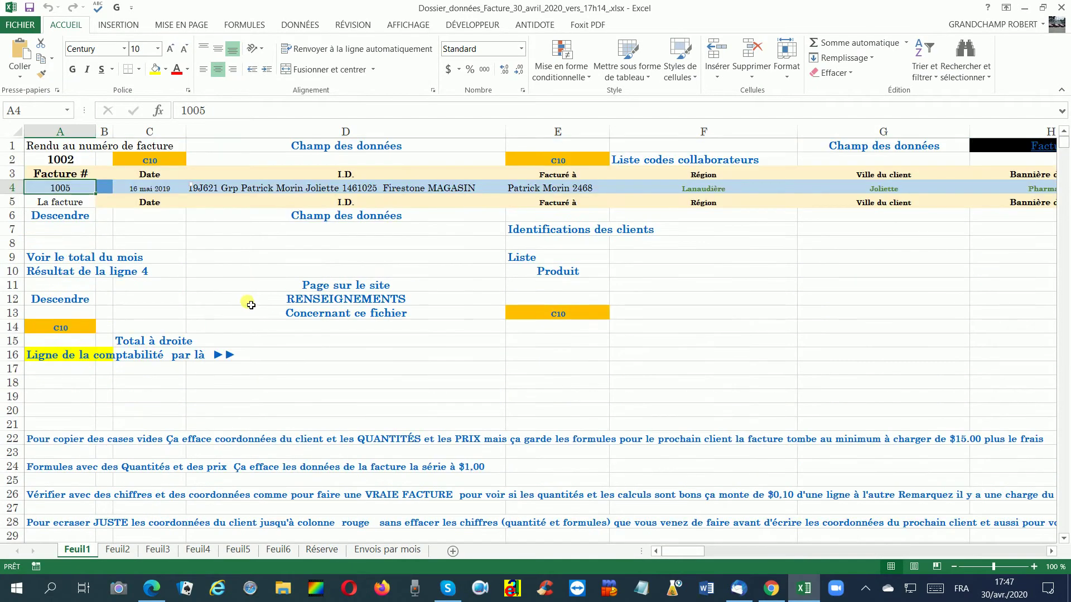
scroll(251, 304, down, 1)
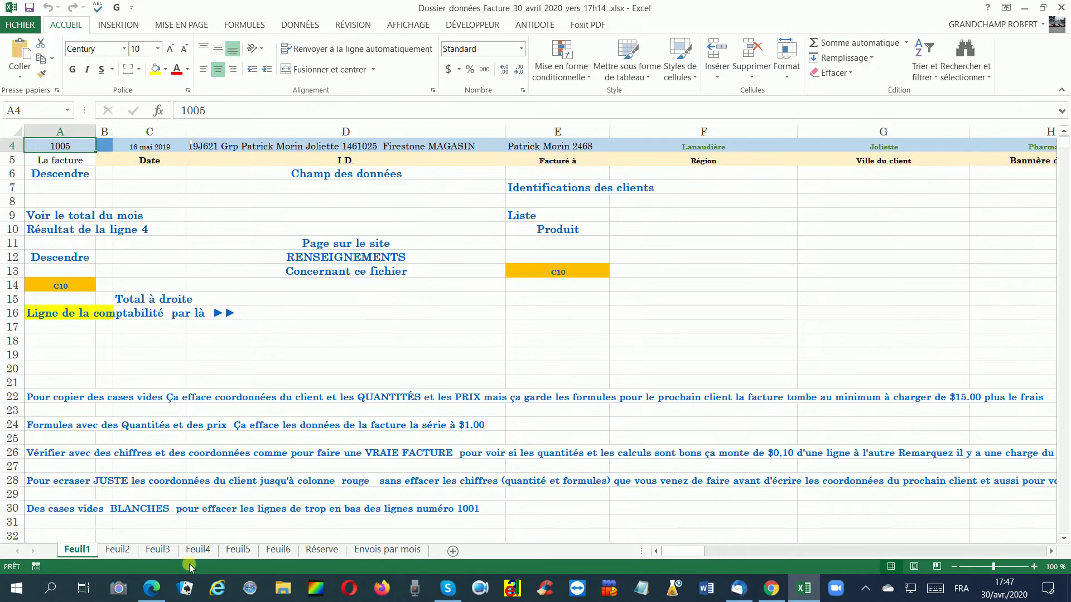
Show Feuil6, Feuil1 and Feuil2, and follow Feuil2's Ligne # 24 link to cells BK4:BN4 on Feuil1.
click(279, 550)
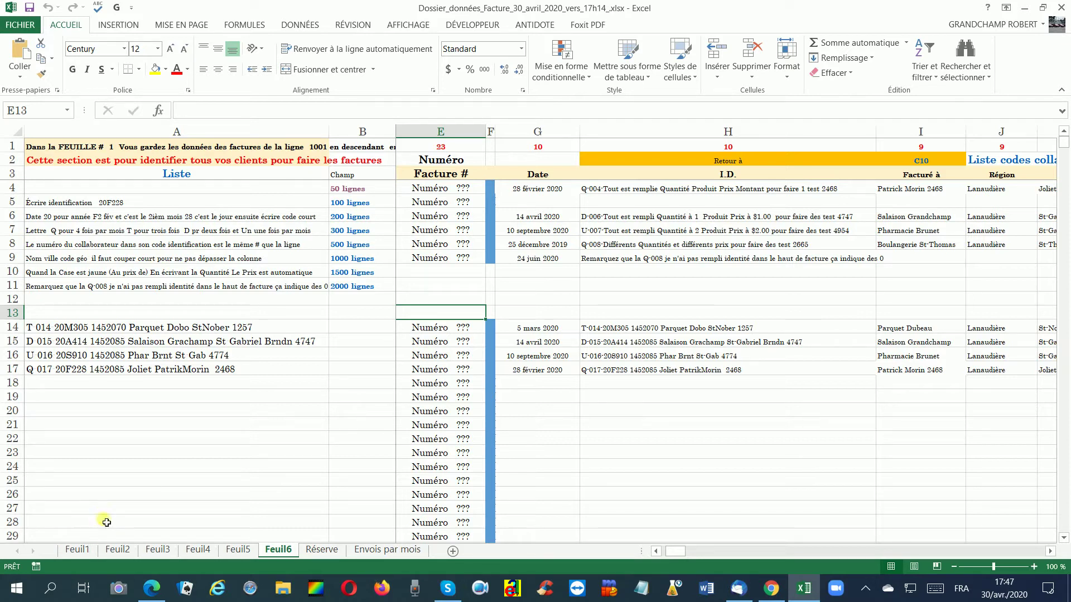
click(82, 550)
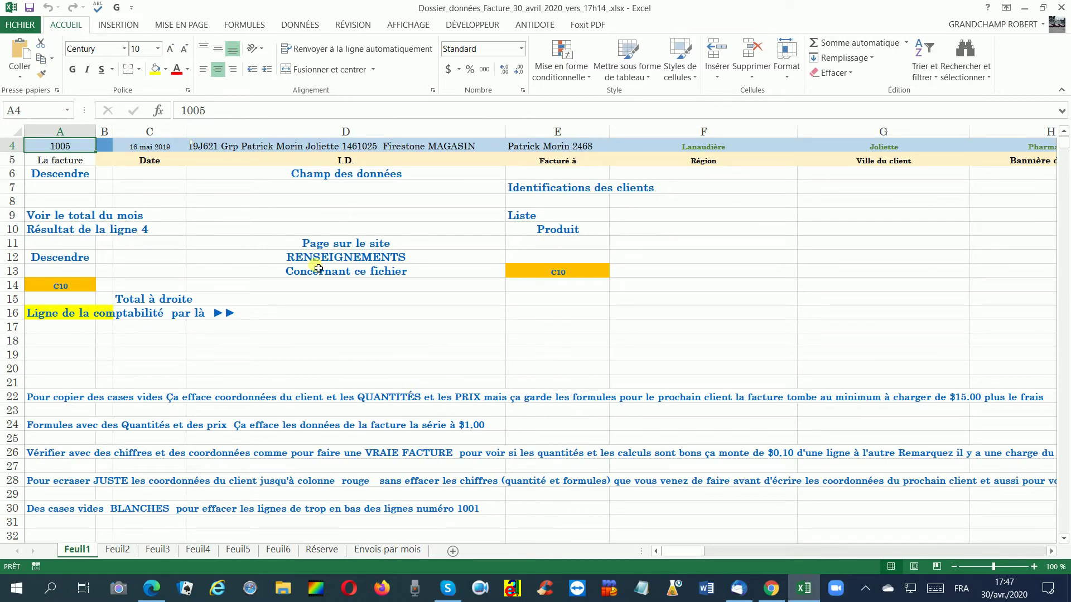
click(118, 550)
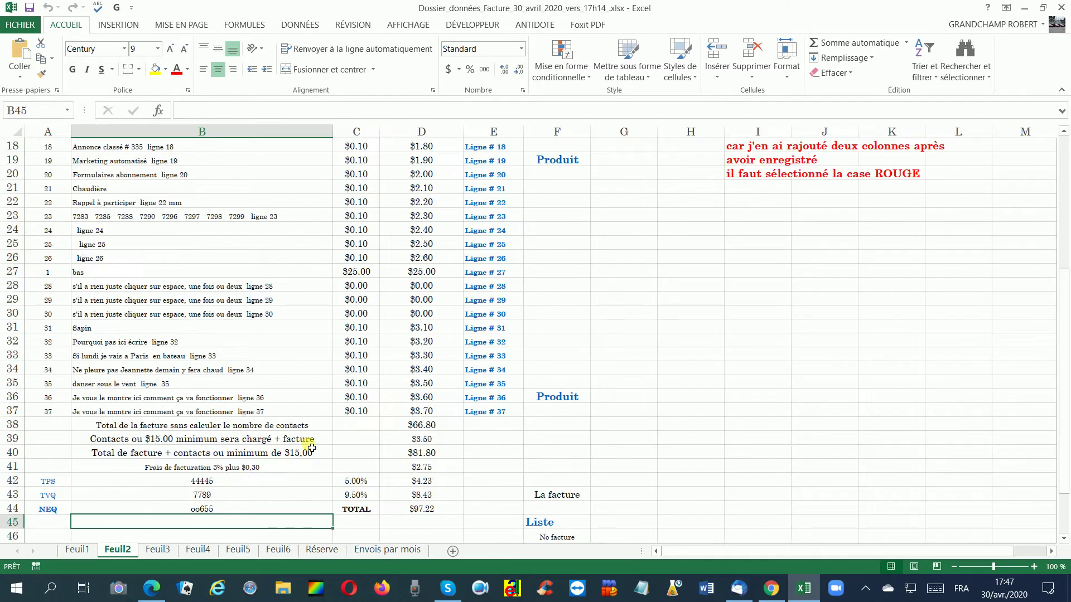
click(501, 235)
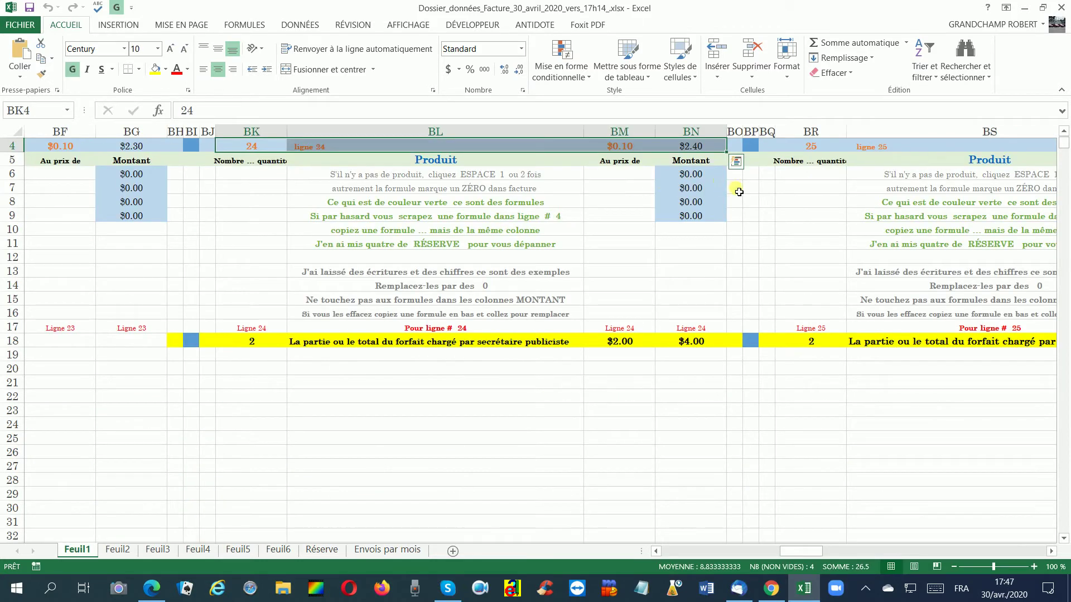
Compare the line 24 amount formula in BN4 with the reserve formulas in BN6 and BN7.
click(717, 178)
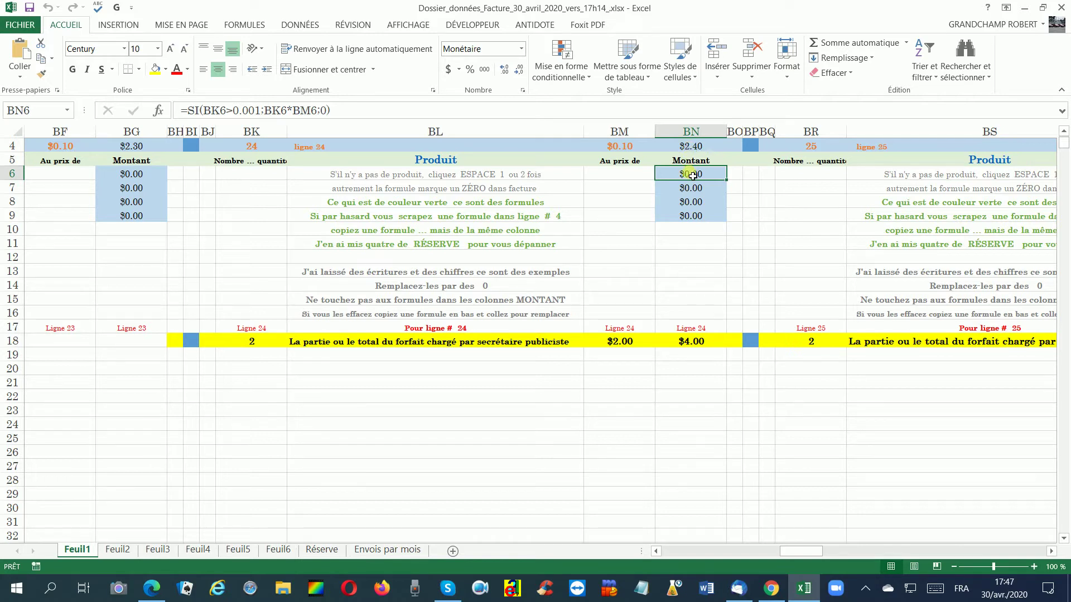
click(690, 192)
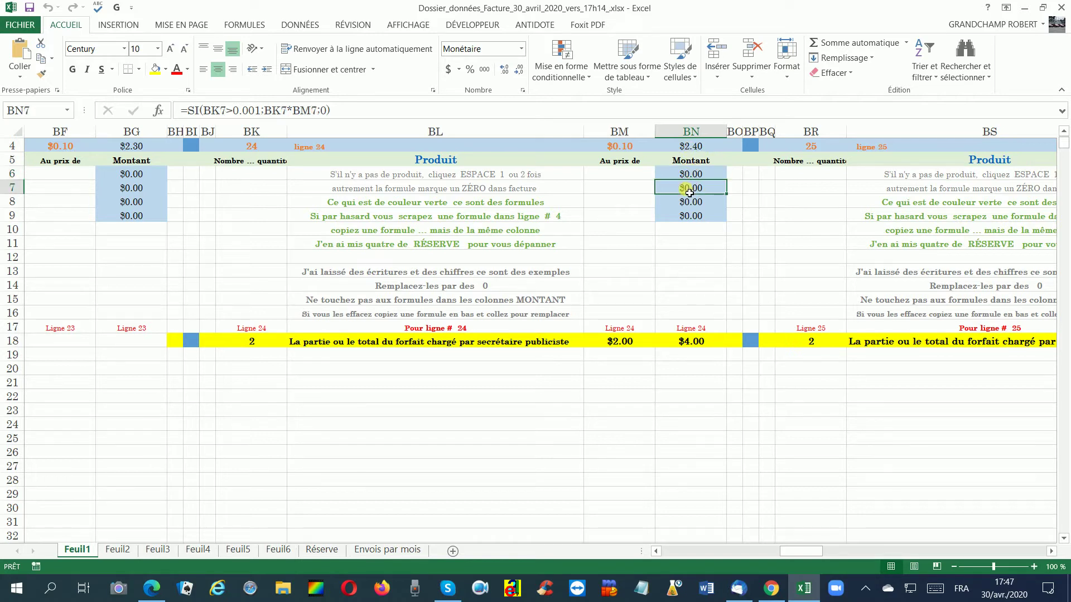
click(686, 148)
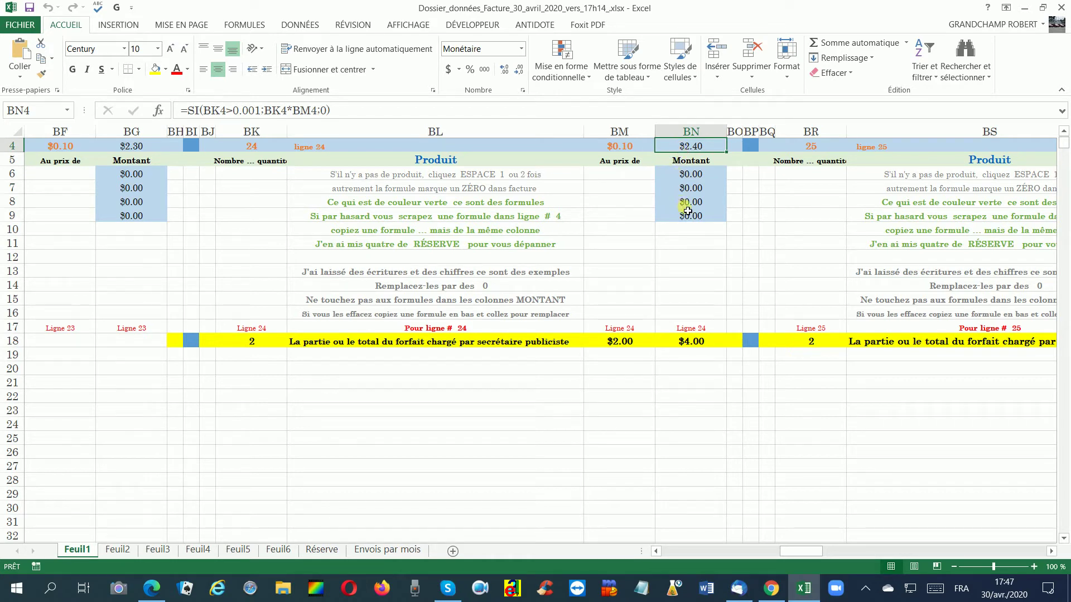
click(688, 193)
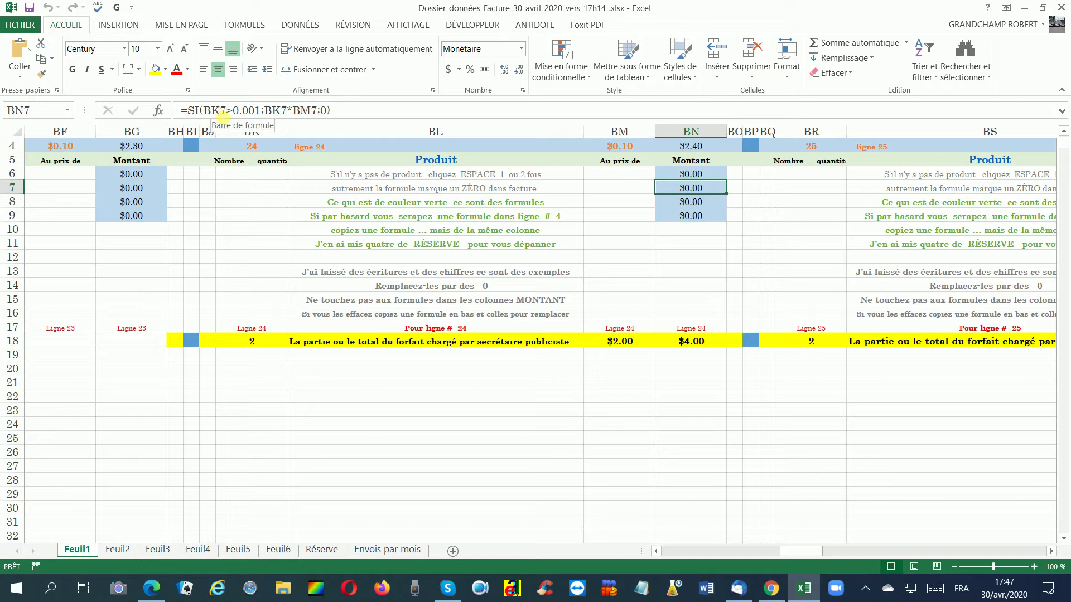
click(690, 148)
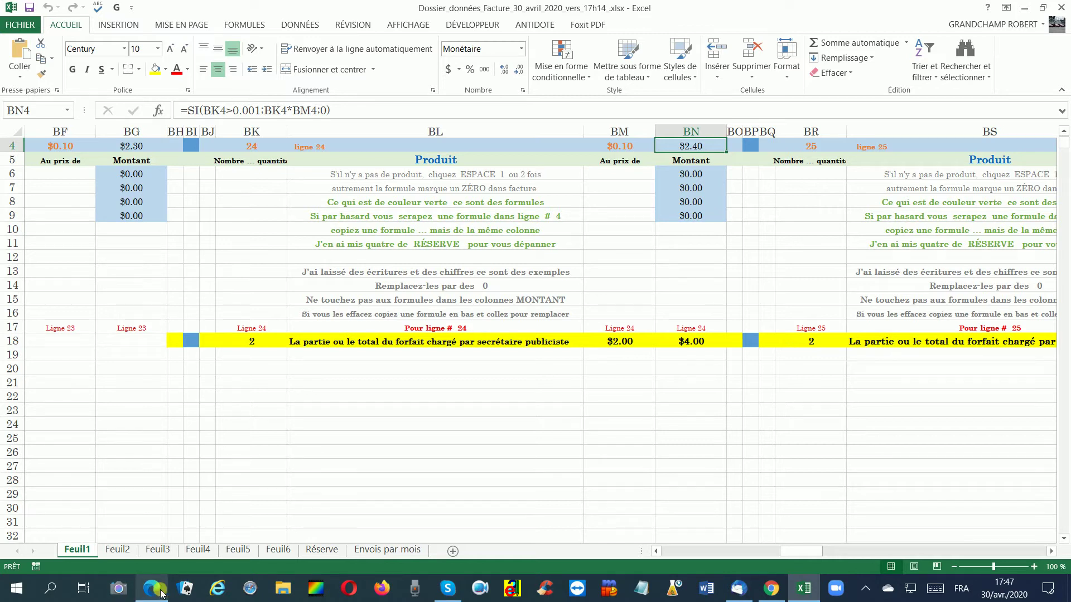
mouse_move(157, 594)
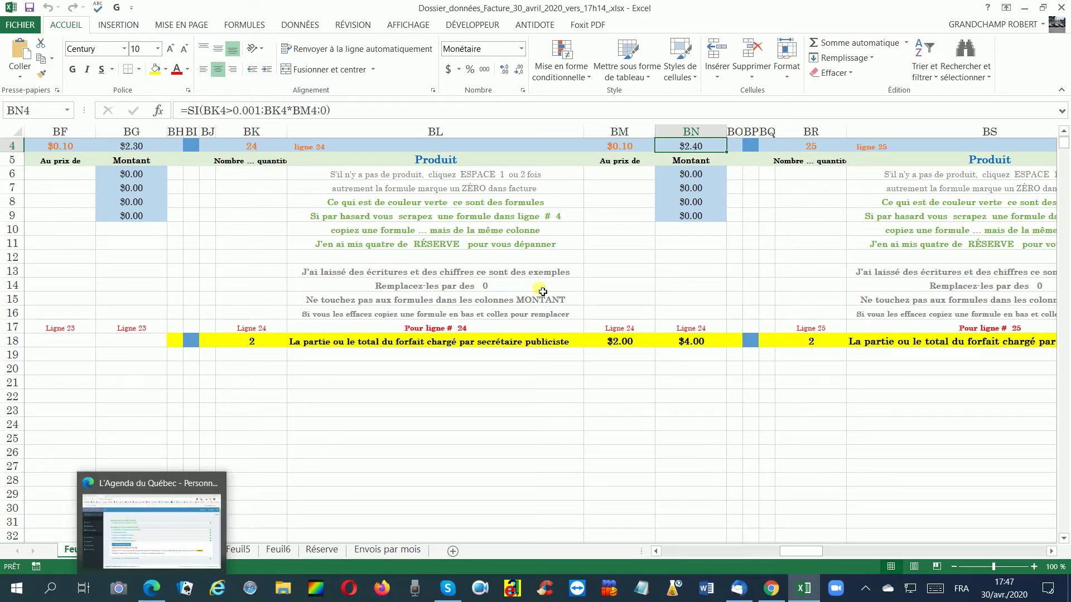
Overwrite the reserve formula in cell BN8 with the text k.
click(697, 205)
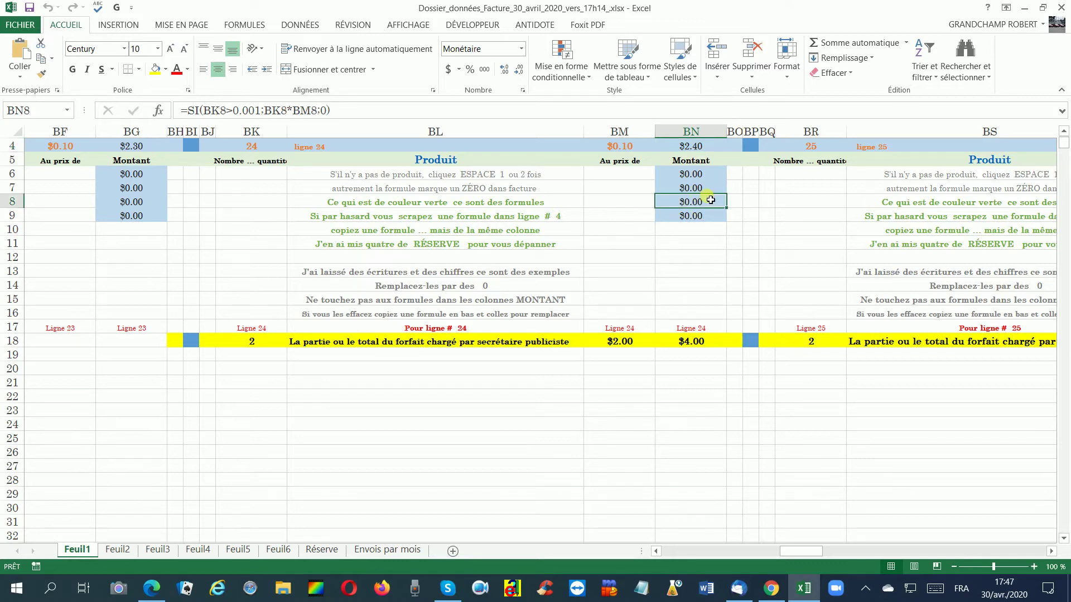
text(k)
key(Return)
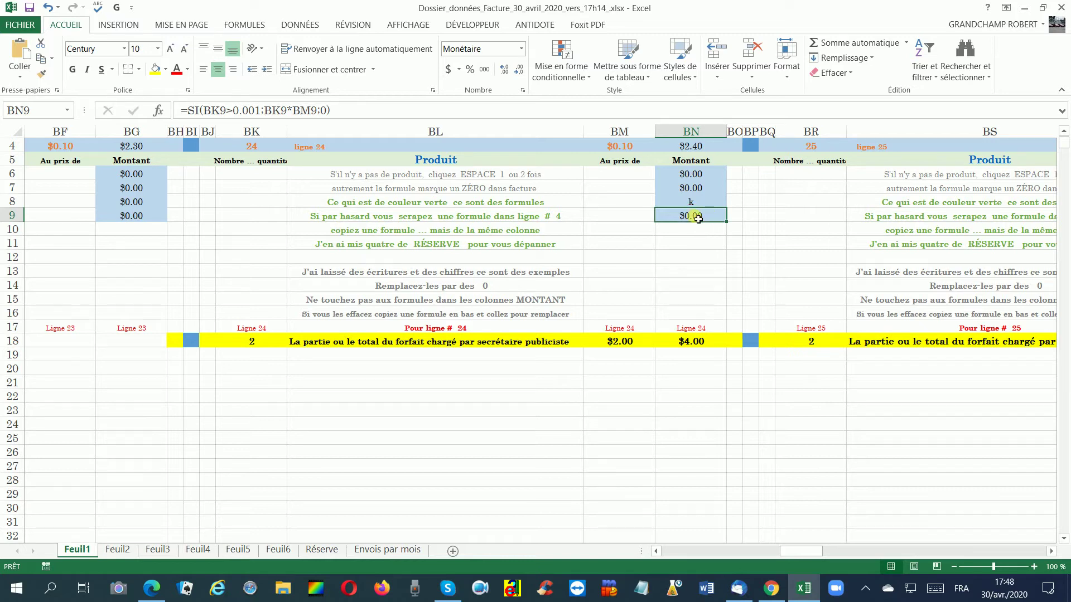
Restore the damaged formula in BN8 by copying the reserve formula from BN9.
key(ctrl+c)
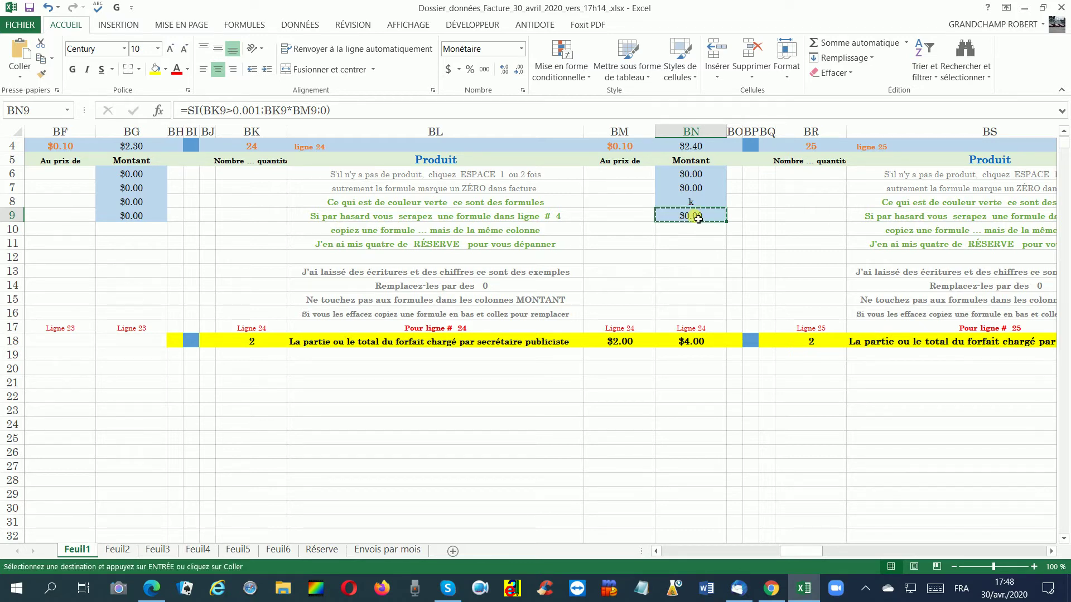
key(Up)
text(k)
key(Escape)
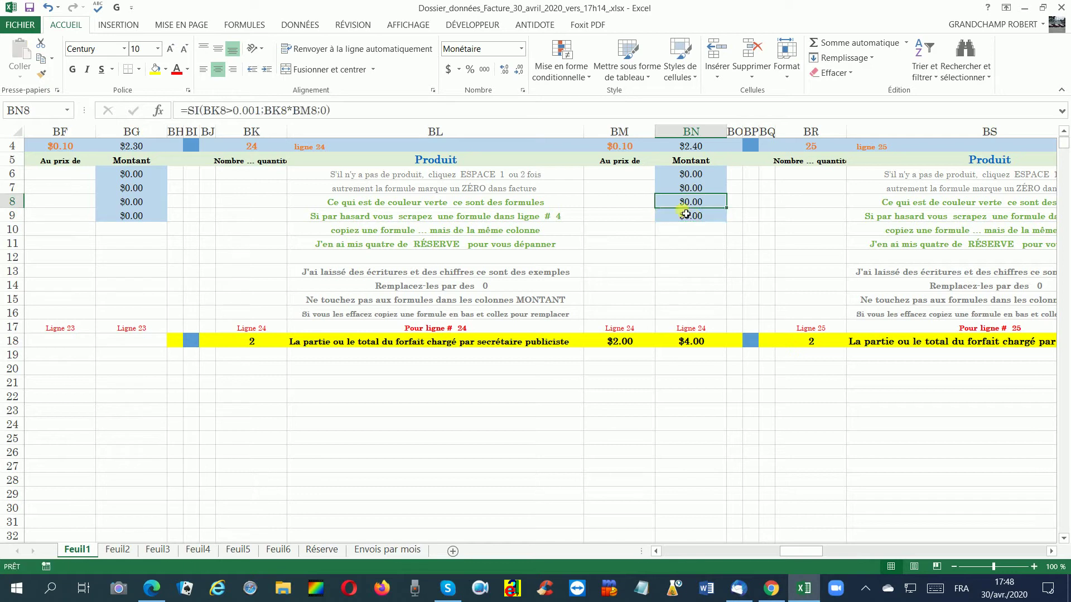
Switch to the Edge browser, read section 20 aloud from the word Peu through its last sentence, and pause the reading.
click(149, 590)
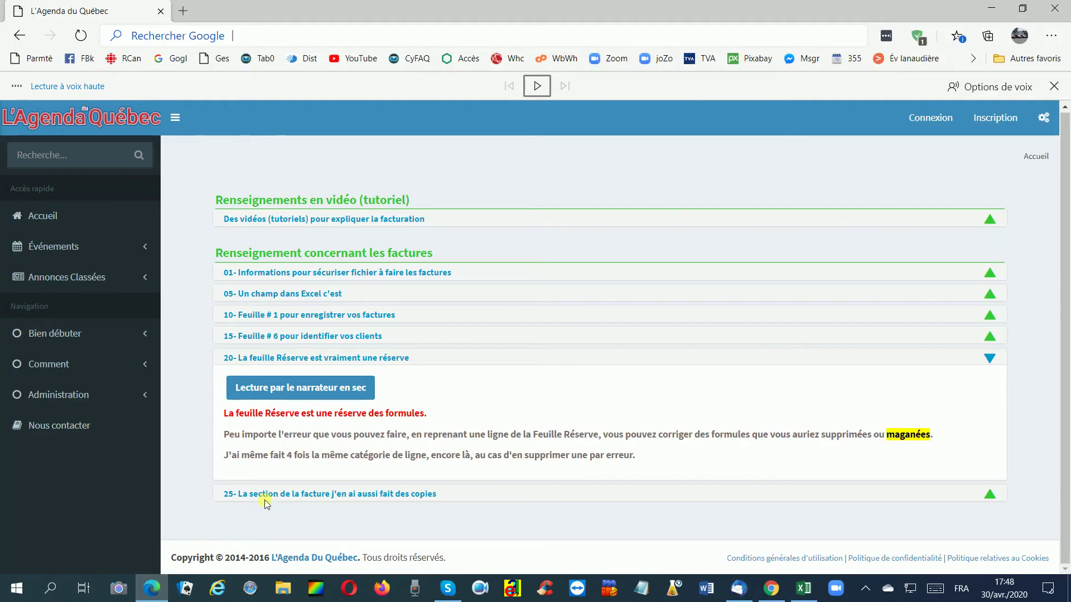
click(237, 436)
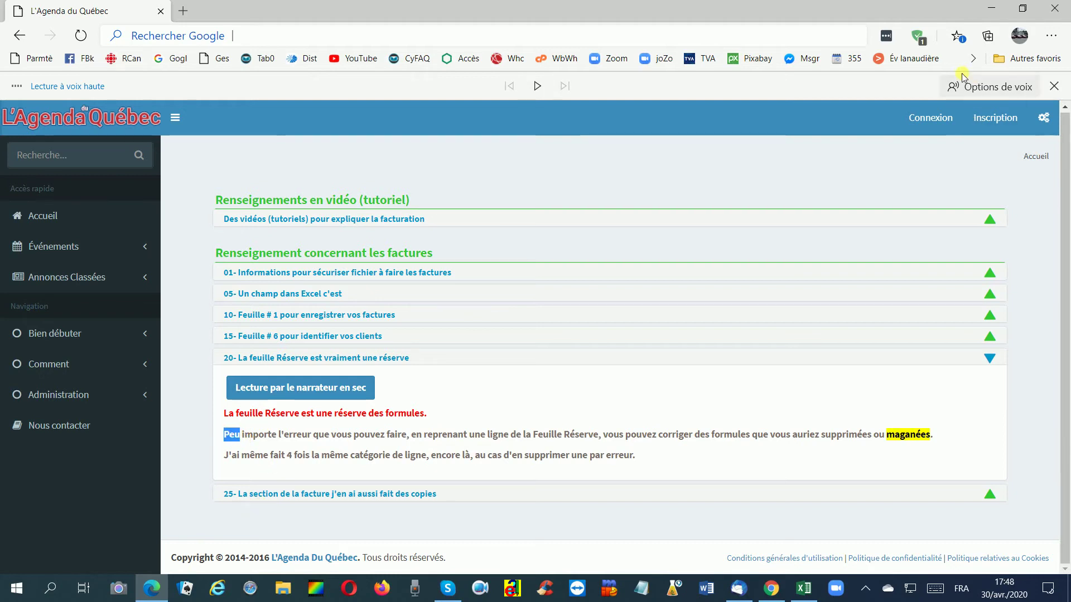
click(537, 87)
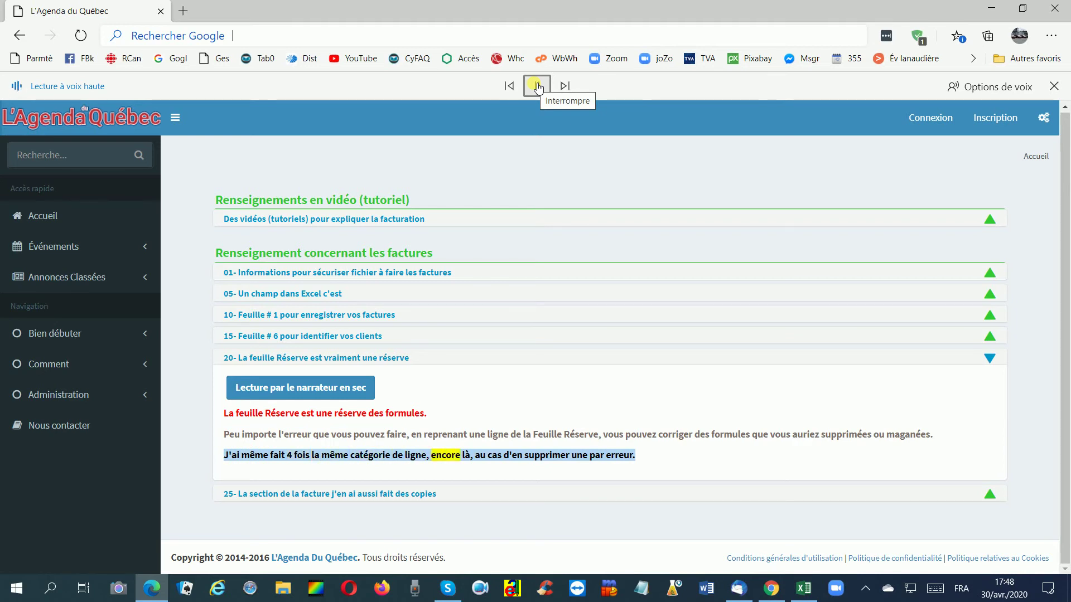
click(537, 87)
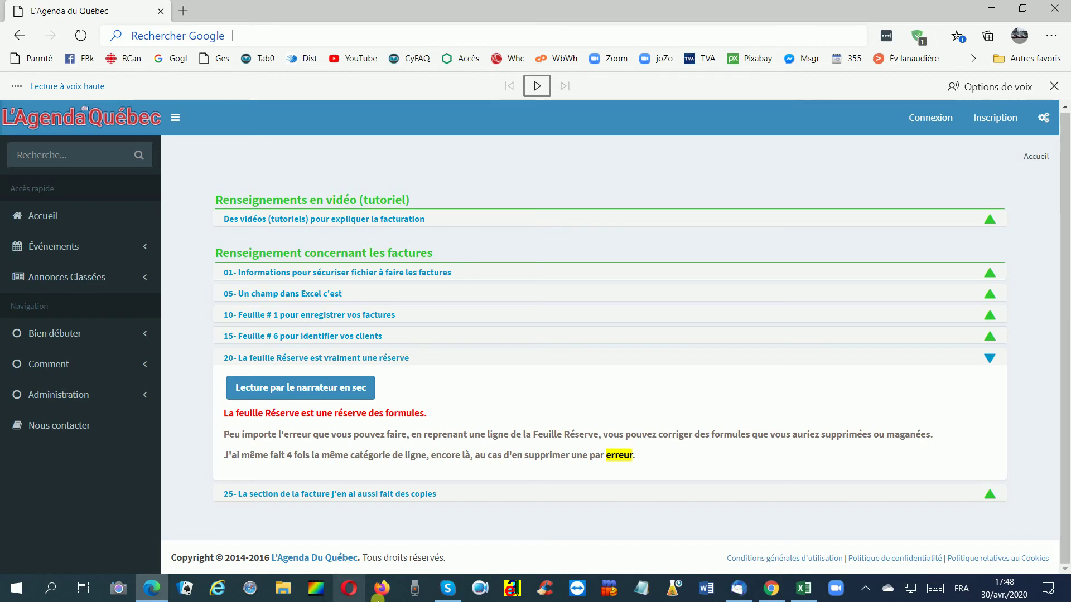
Switch to Excel, follow the BI4 link back to A4, and follow the row 22 blank-cells copying link to model line 451.
click(802, 590)
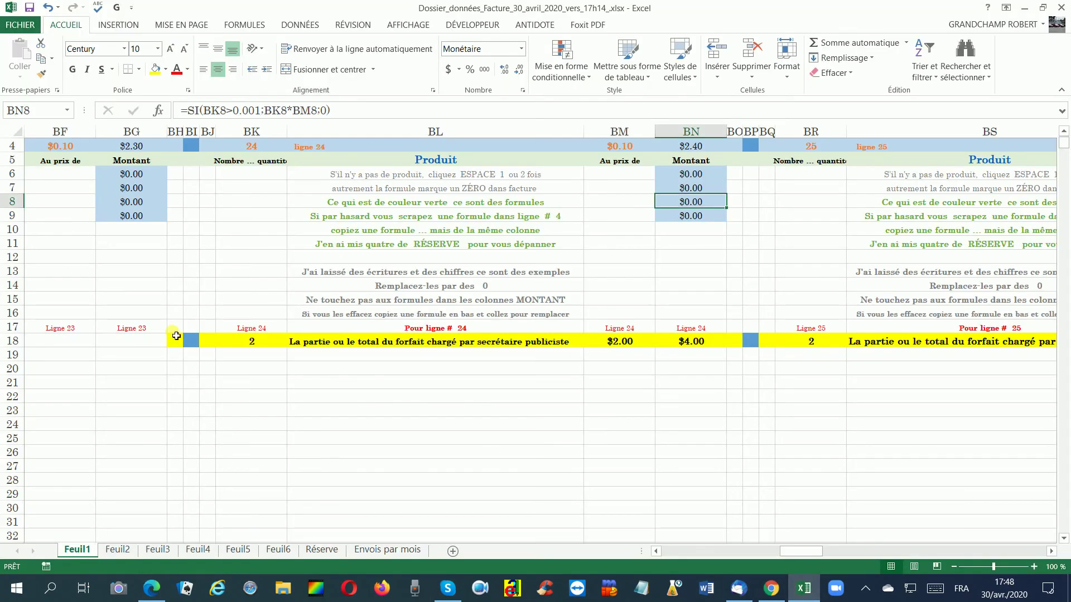
click(190, 147)
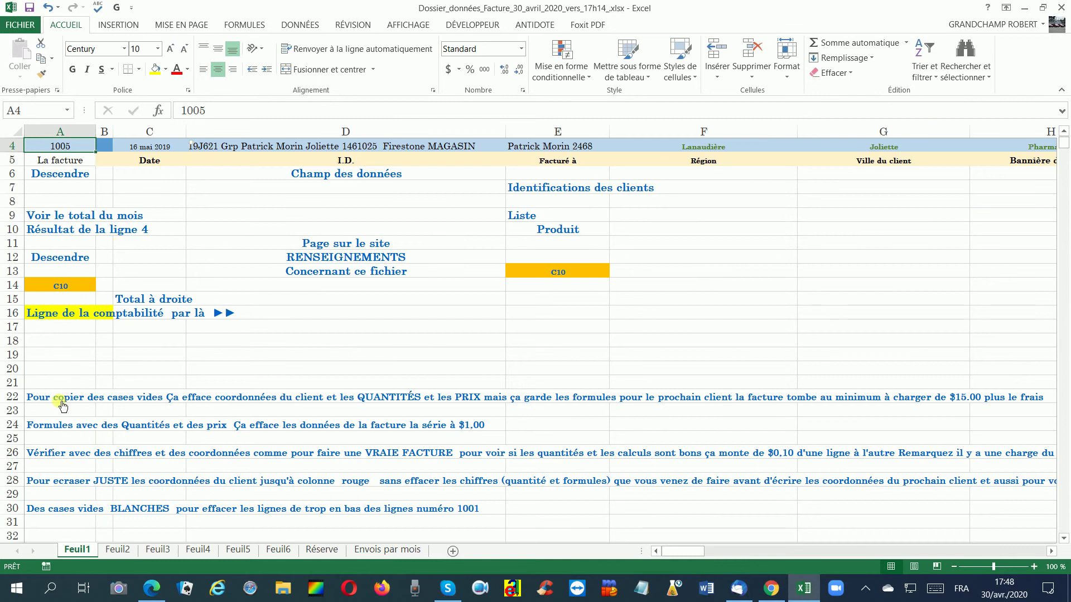
scroll(62, 406, down, 1)
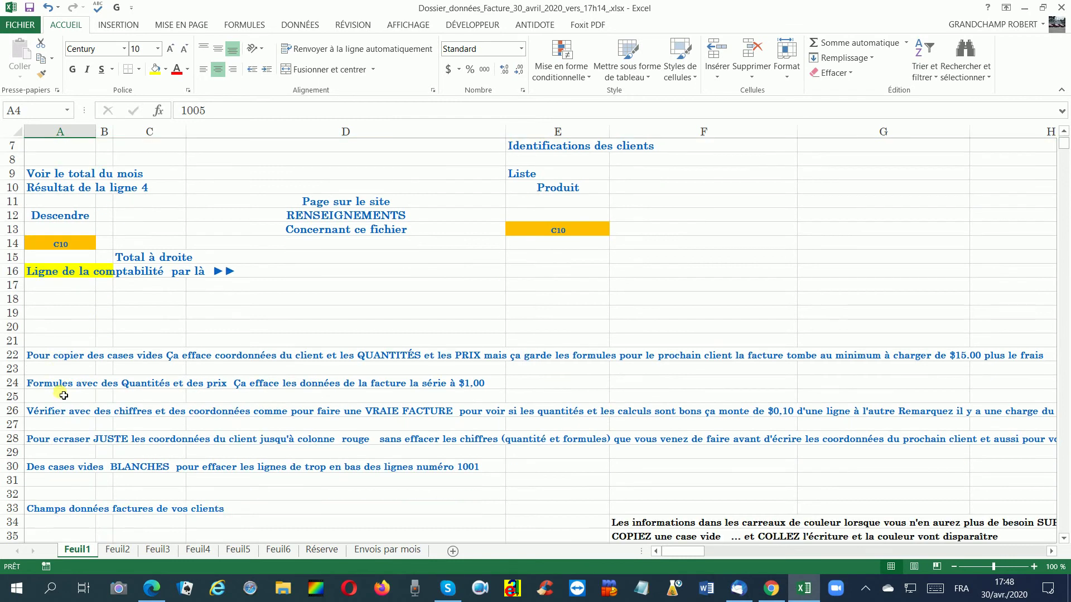
click(49, 357)
scroll(90, 391, down, 2)
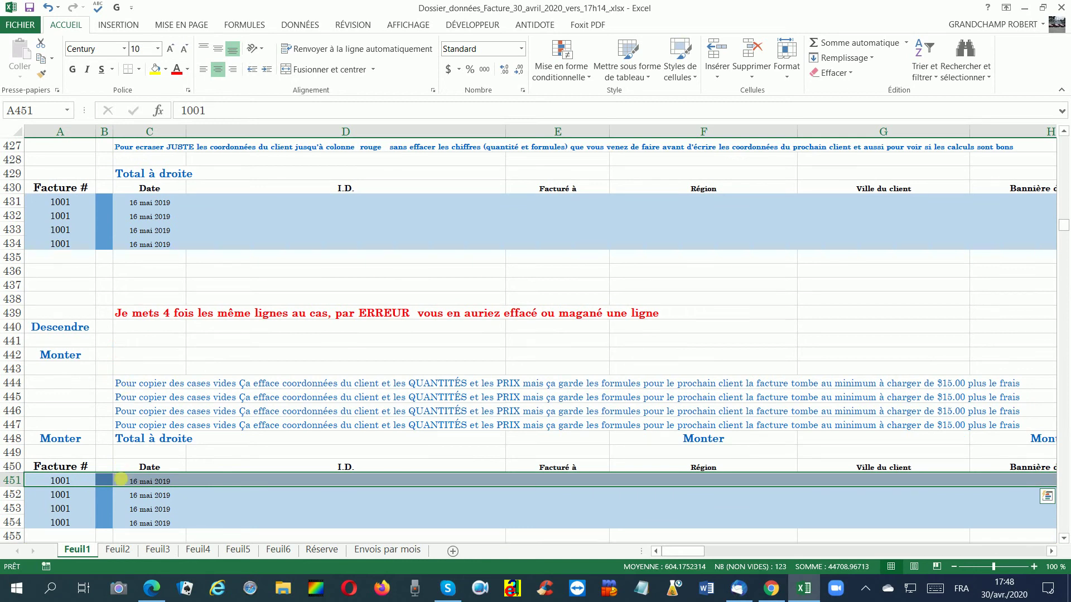
Try the links in rows 444 and 446, clear the selection at D452, and select model line 451 through the row 444 link.
click(130, 384)
click(133, 413)
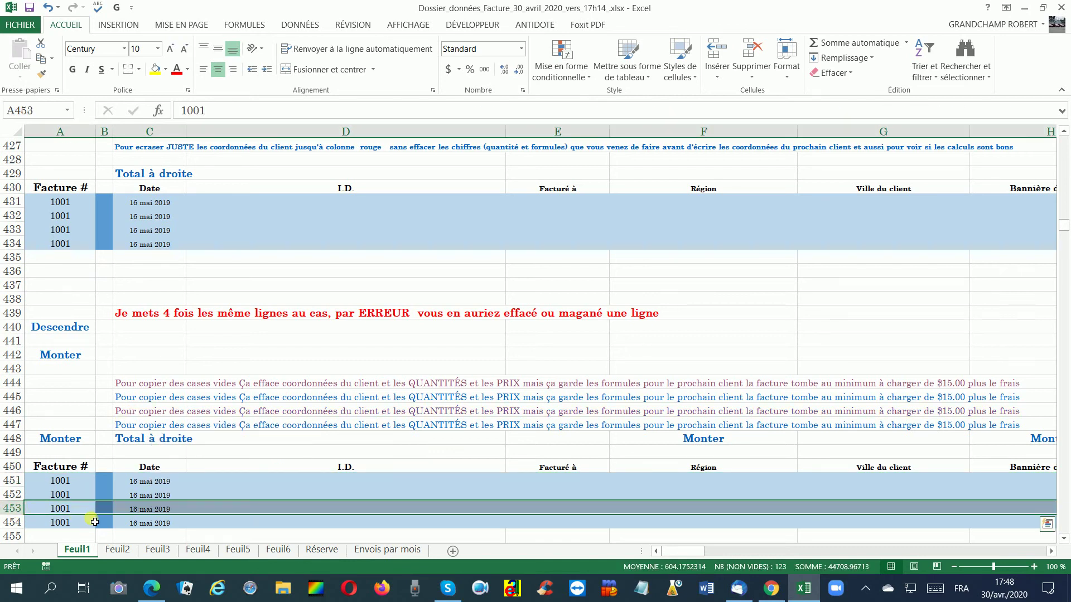
click(419, 492)
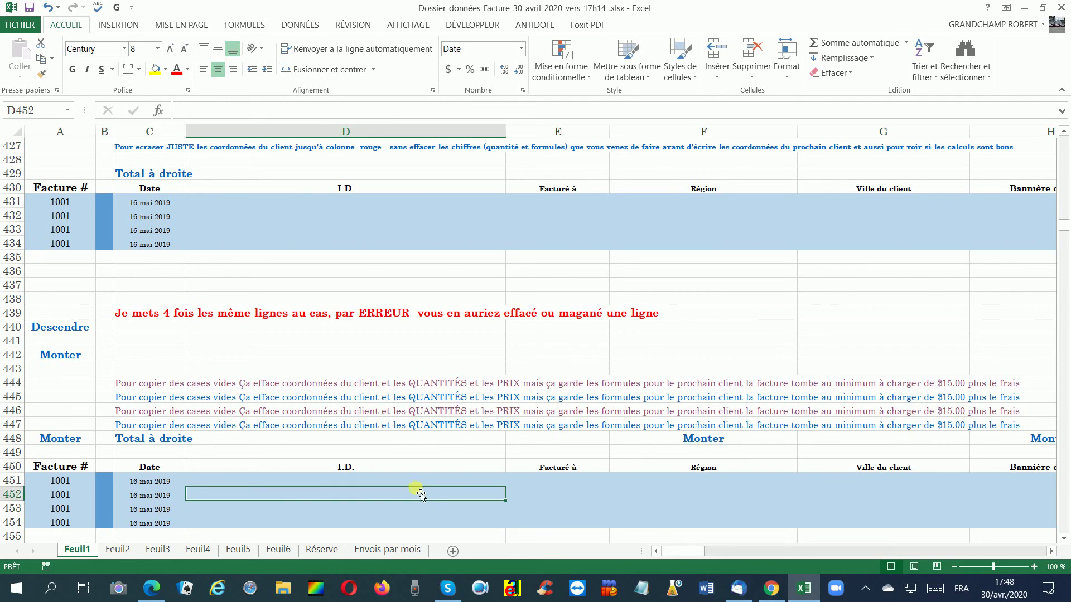
click(134, 385)
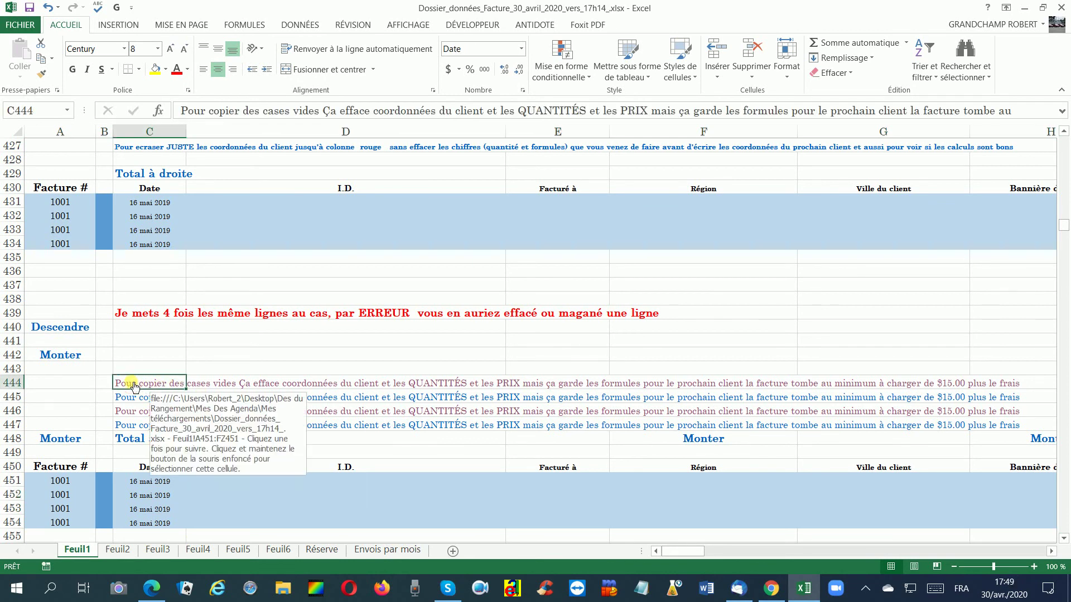
click(134, 385)
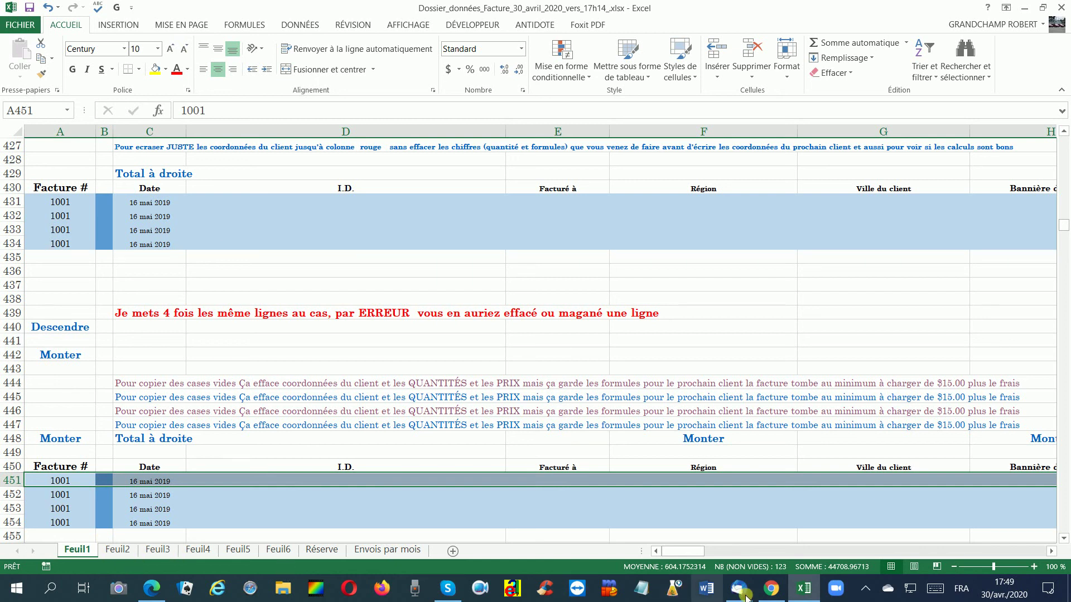
Switch to the invoice help page of L'Agenda du Québec in the Edge browser.
click(152, 588)
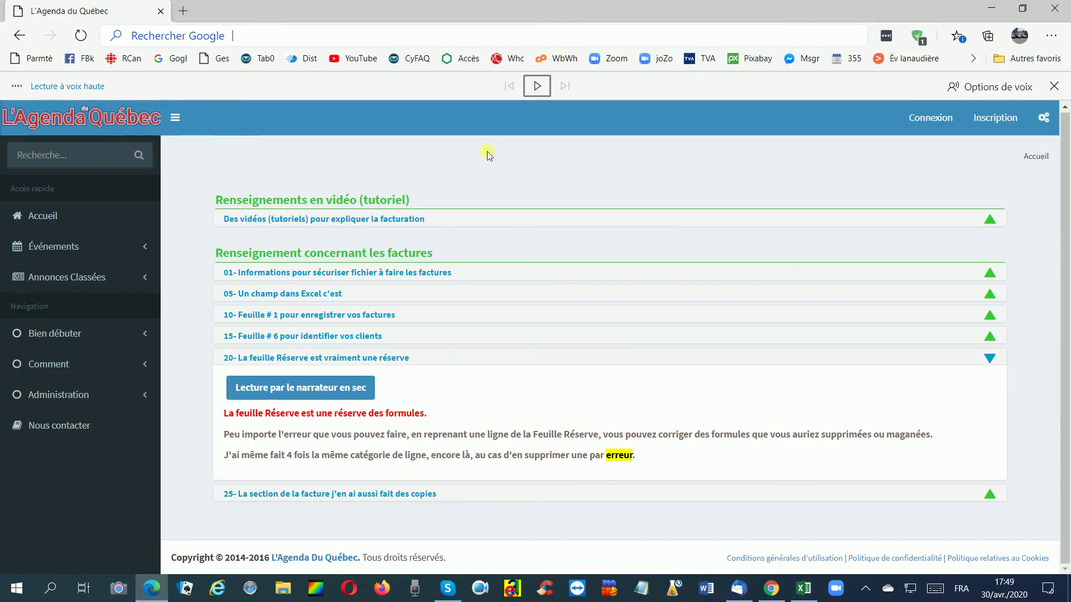